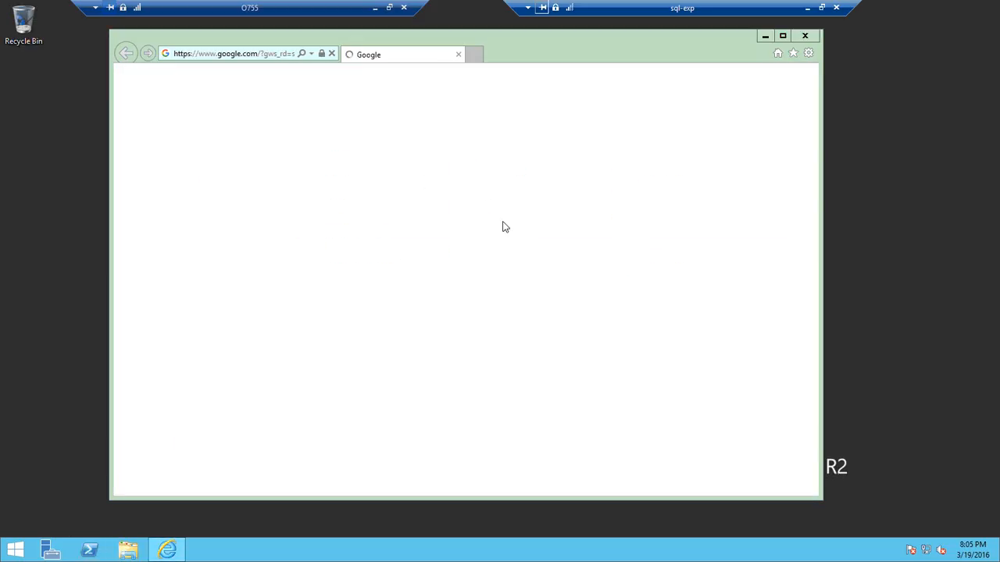
# Search Google for "microsoft sql server express download".
pyautogui.click(463, 281)
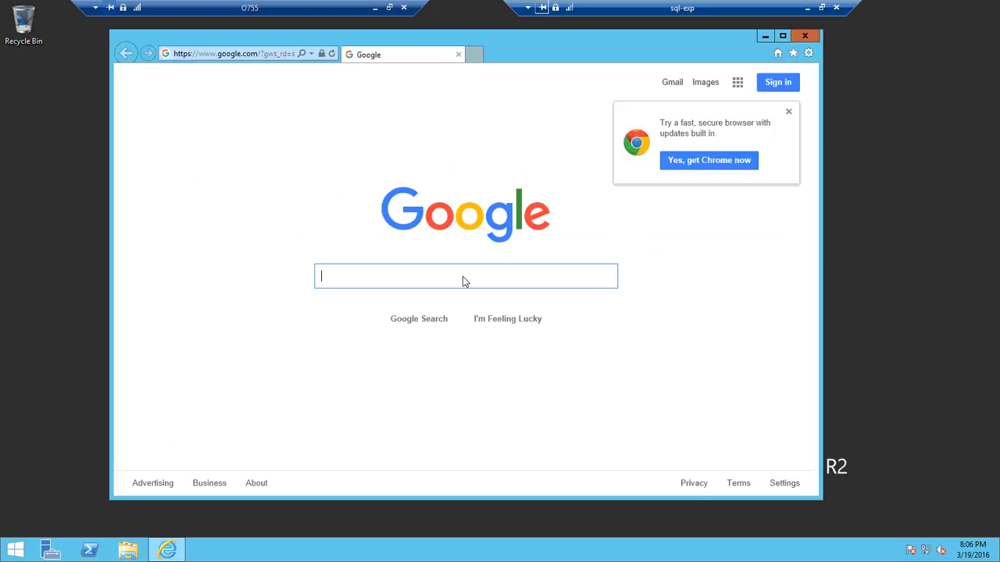
pyautogui.write('microso')
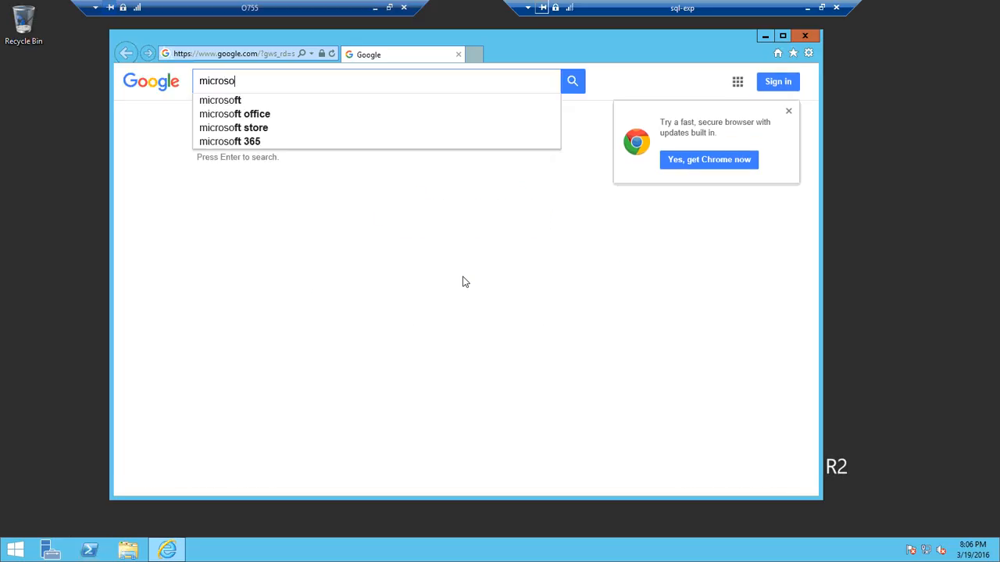
pyautogui.write('fot sq')
pyautogui.press('BackSpace')
pyautogui.press('BackSpace')
pyautogui.press('BackSpace')
pyautogui.press('BackSpace')
pyautogui.press('BackSpace')
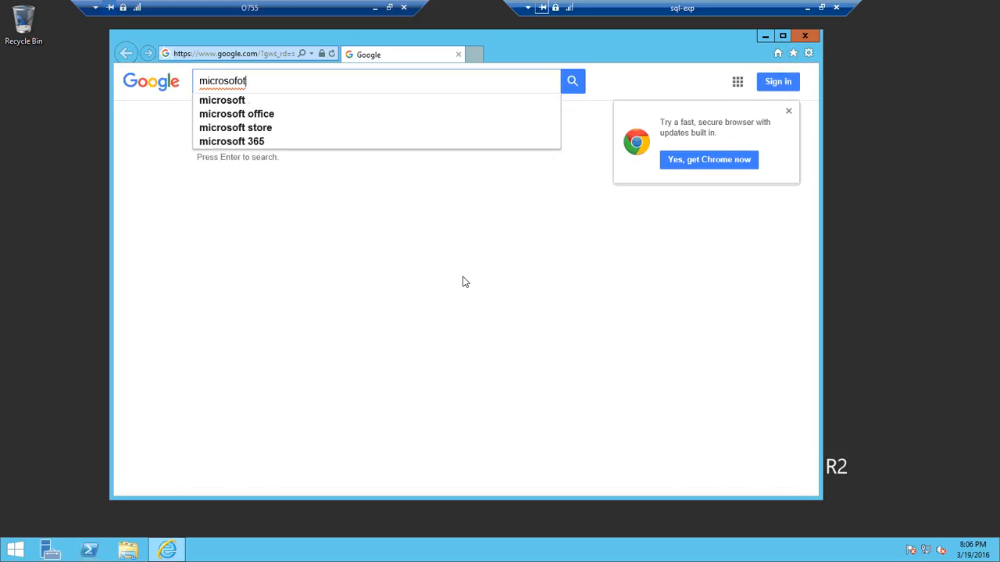
pyautogui.press('BackSpace')
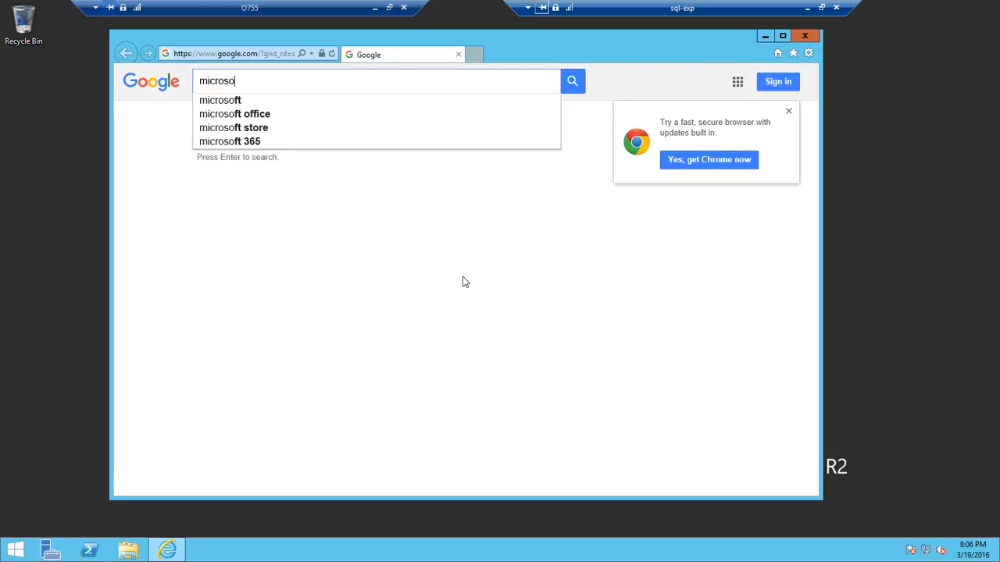
pyautogui.write('ft sql serv')
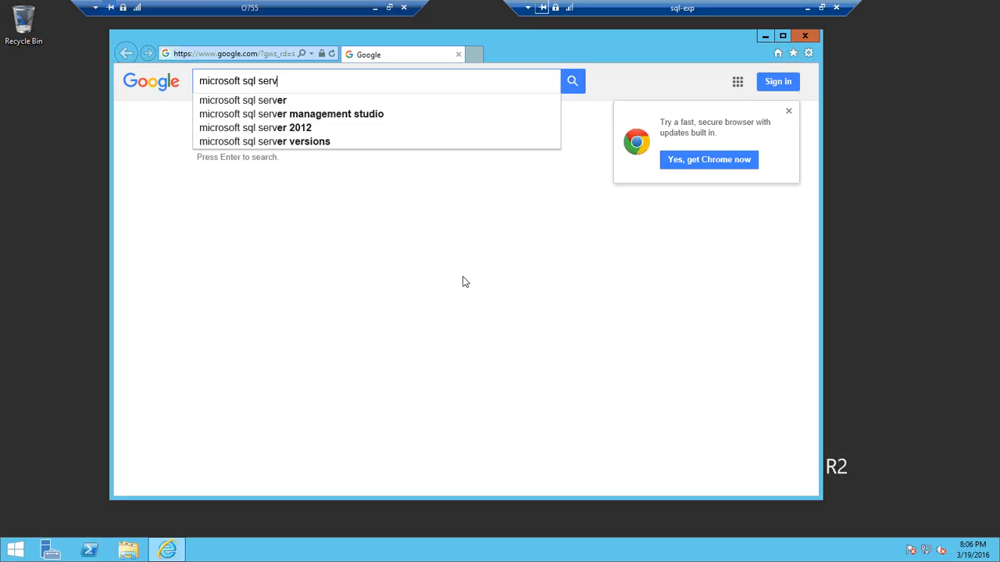
pyautogui.write('er express')
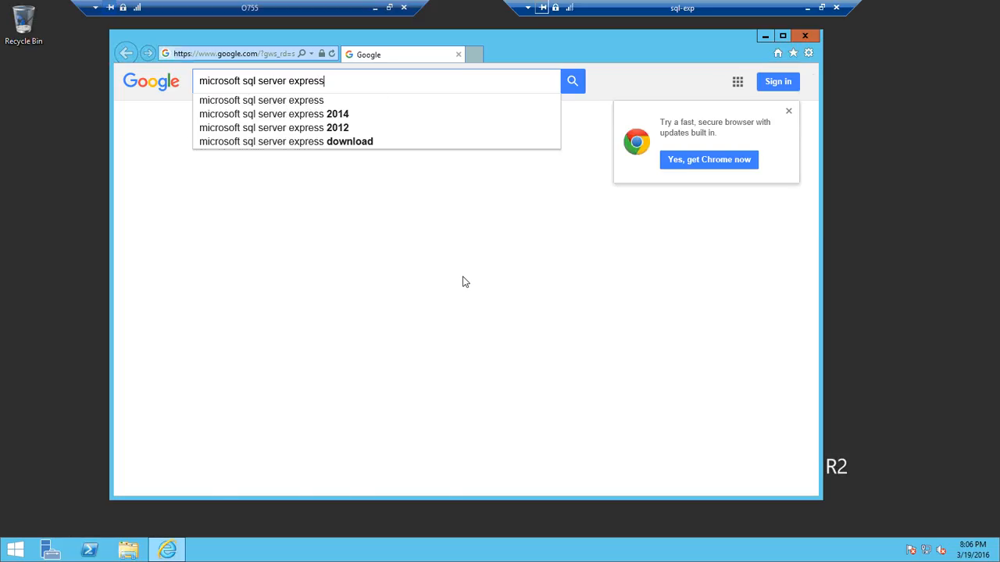
pyautogui.write(' download')
pyautogui.press('Return')
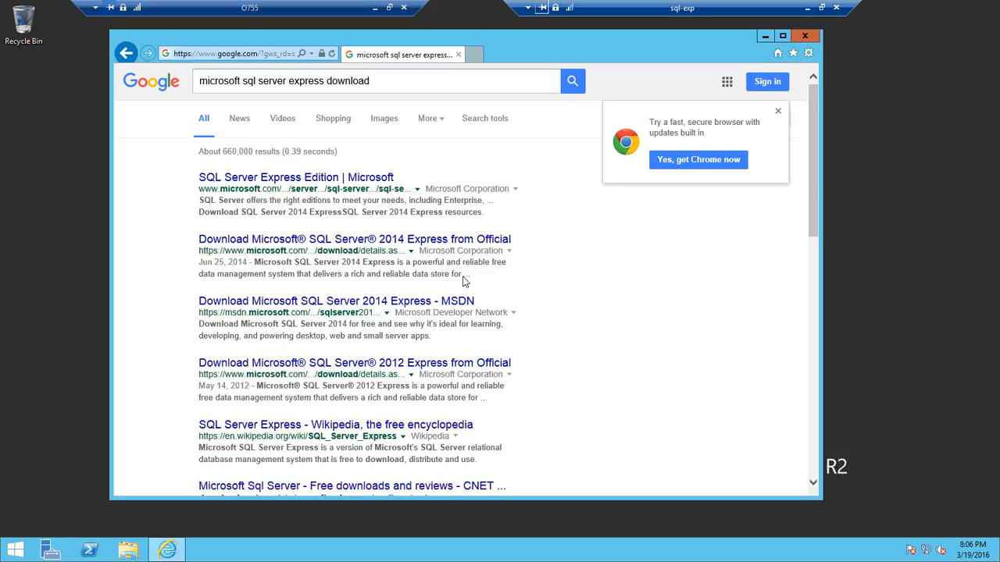
# Open the SQL Server Express Edition page from Microsoft and follow the Download SQL Server 2014 Express link.
pyautogui.click(327, 180)
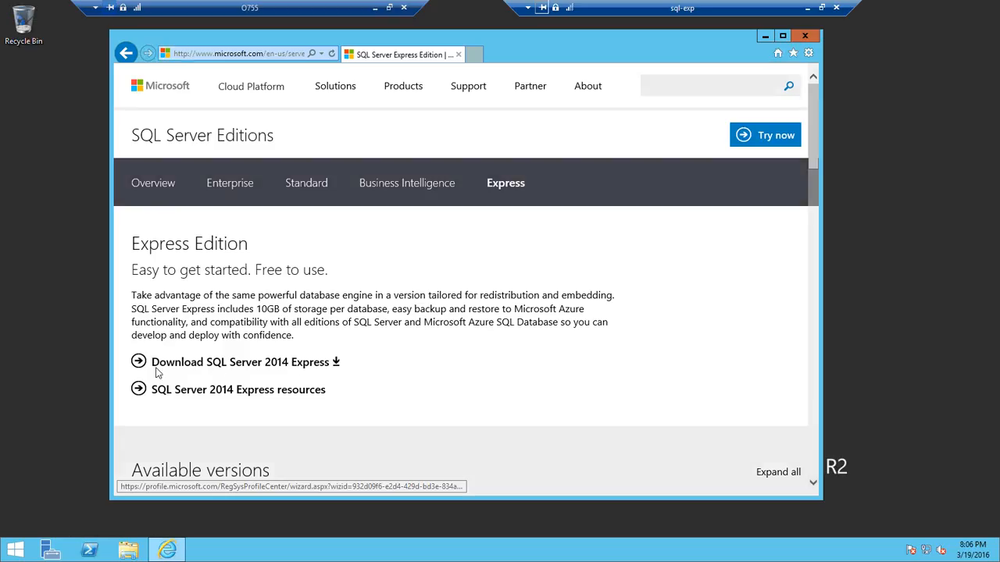
pyautogui.click(295, 364)
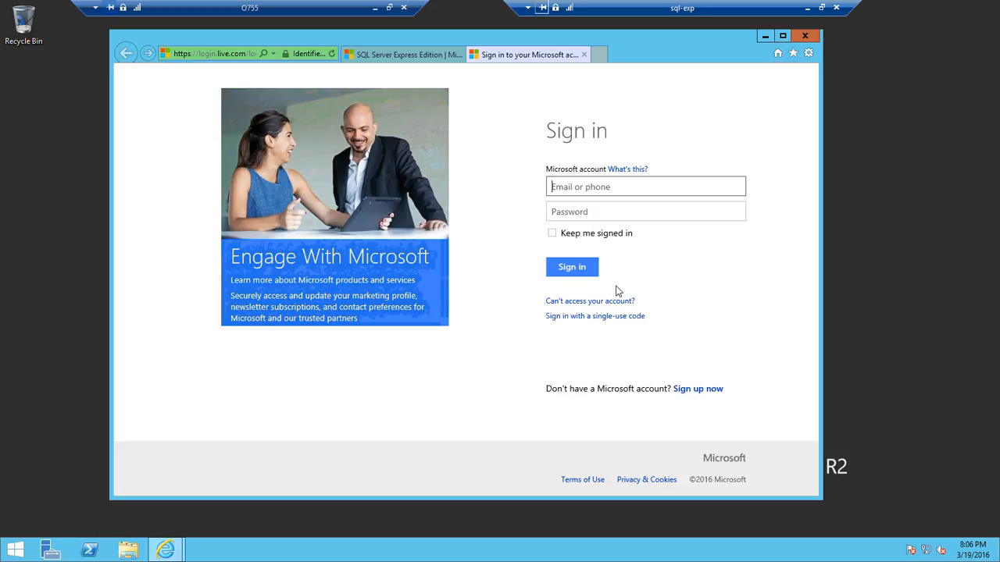
# Move the downloaded SQLEXPRWT_x64_ENU installer from the Downloads folder onto the desktop.
pyautogui.click(129, 550)
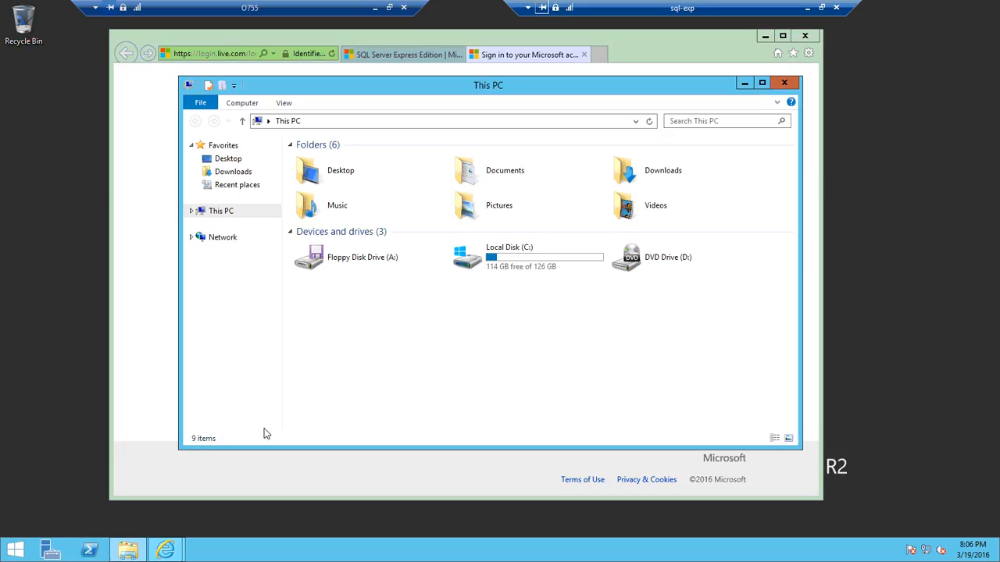
pyautogui.doubleClick(668, 175)
pyautogui.click(361, 175)
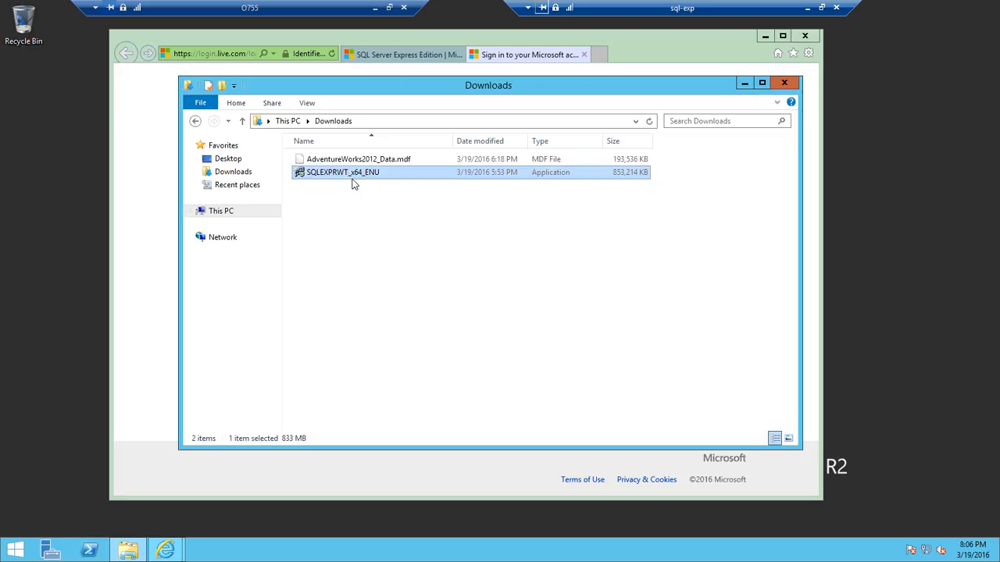
pyautogui.click(351, 187)
pyautogui.moveTo(344, 172); pyautogui.dragTo(63, 149)
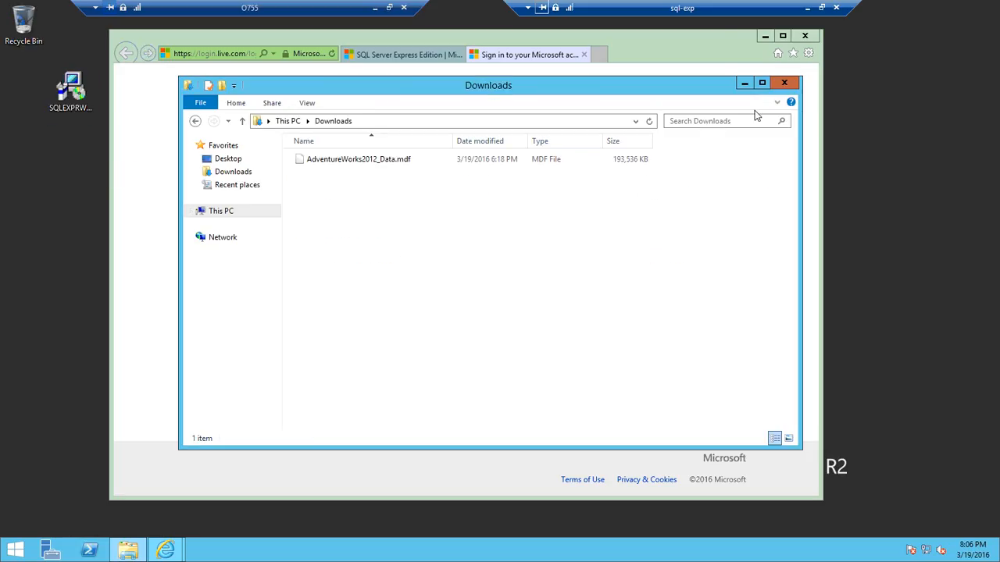
# Close the file window and the browser, closing all tabs.
pyautogui.click(785, 83)
pyautogui.click(805, 35)
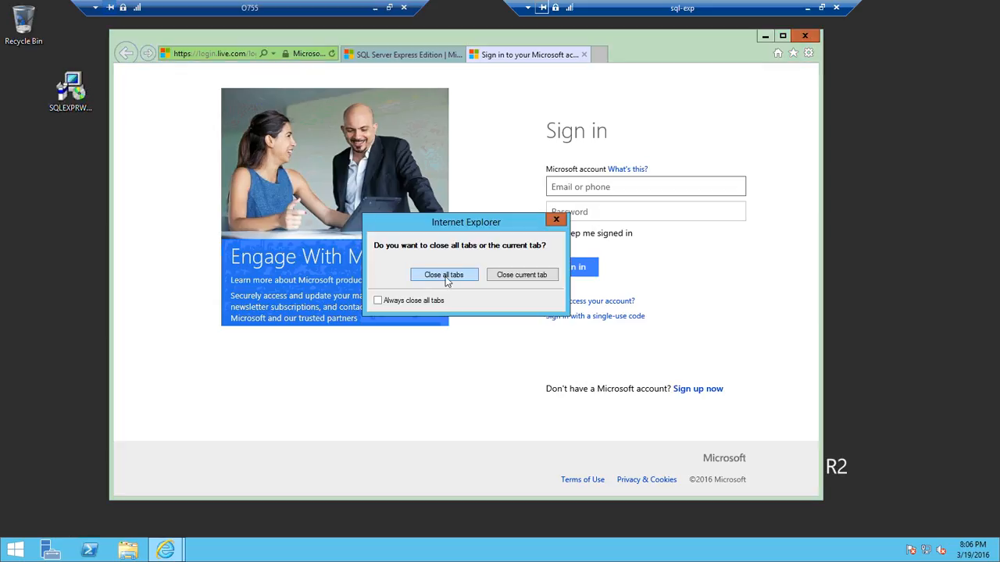
pyautogui.click(445, 275)
# Run the SQLEXPRWT_x64_ENU installer from the desktop and accept the default folder for the extracted files.
pyautogui.doubleClick(69, 110)
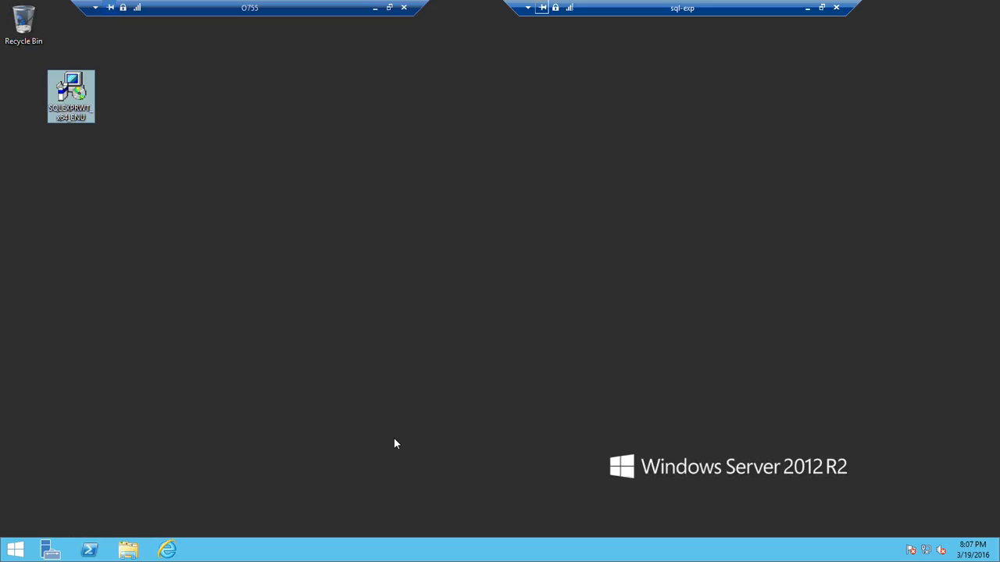
pyautogui.click(77, 241)
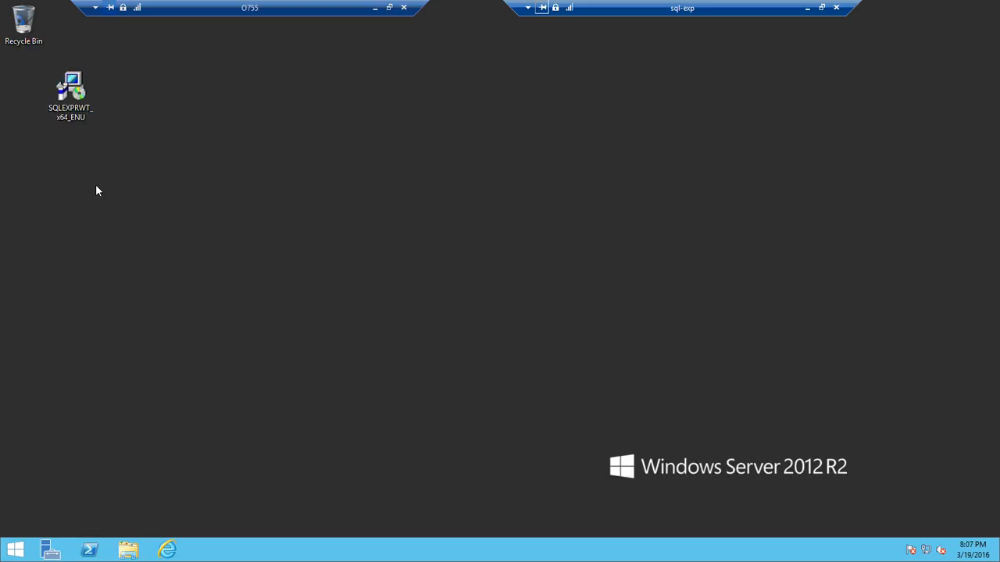
pyautogui.doubleClick(75, 117)
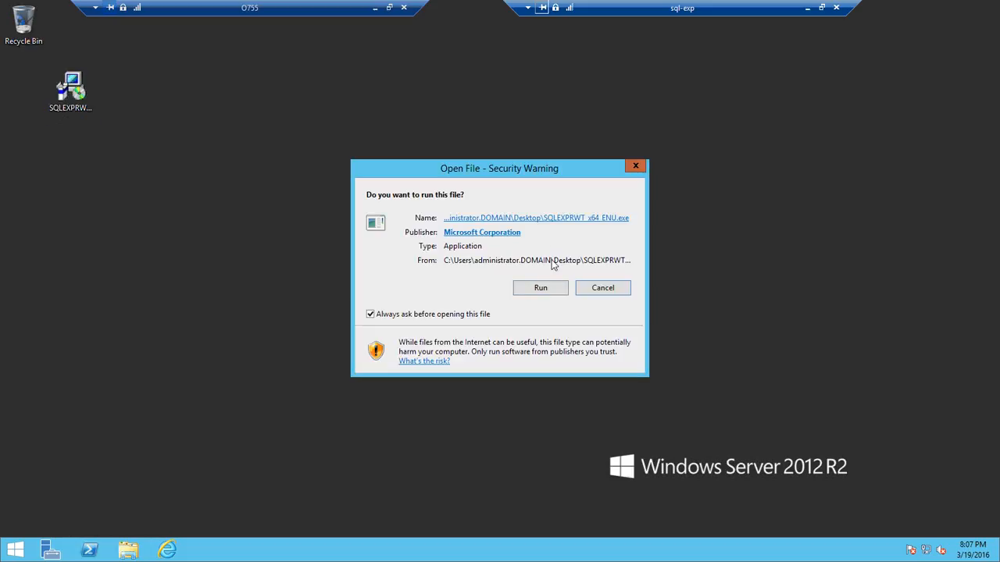
pyautogui.click(539, 292)
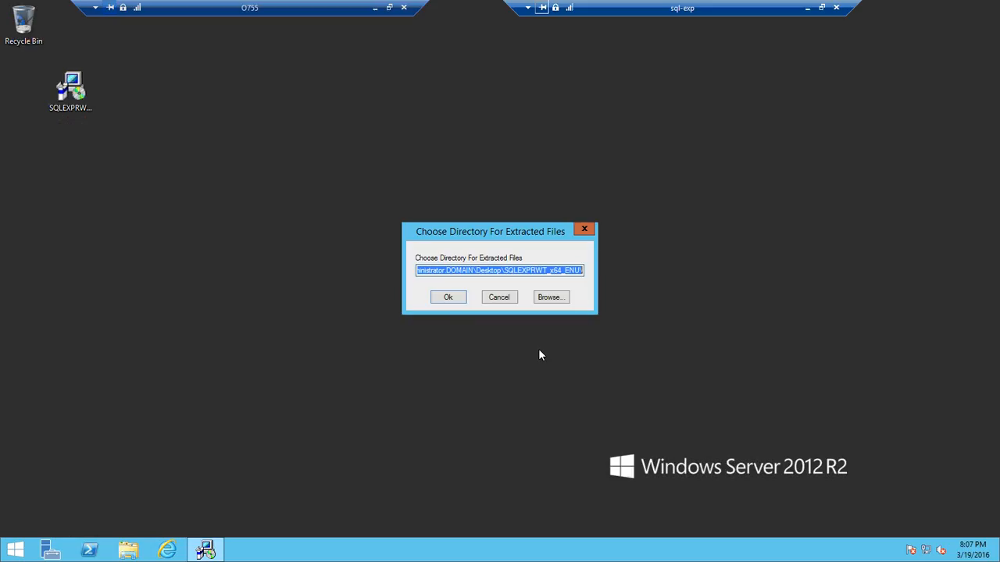
pyautogui.click(443, 300)
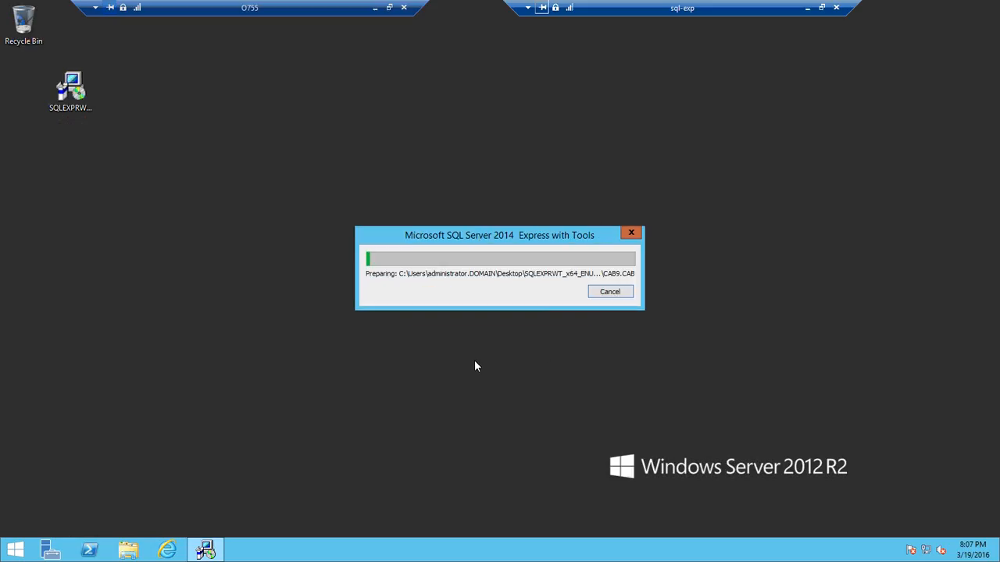
# Open the extracted SQLEXPRWT_x64_ENU folder, launch SETUP, and close the folder window.
pyautogui.click(138, 348)
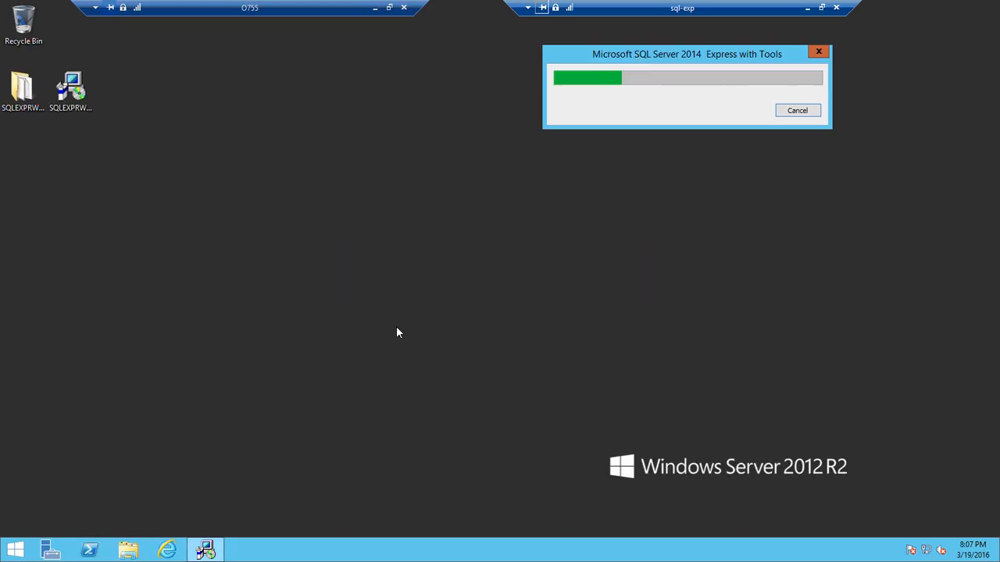
pyautogui.doubleClick(22, 87)
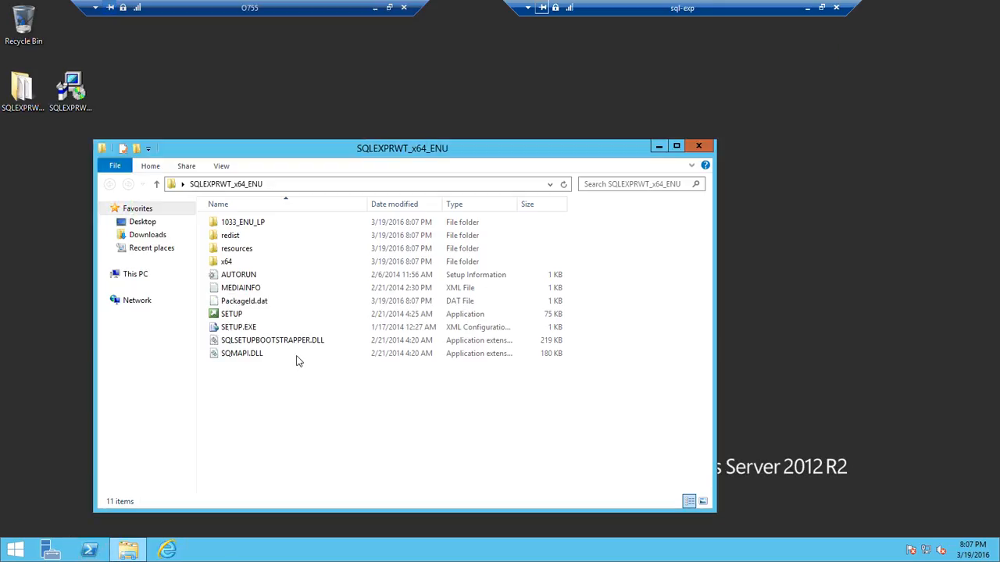
pyautogui.click(269, 316)
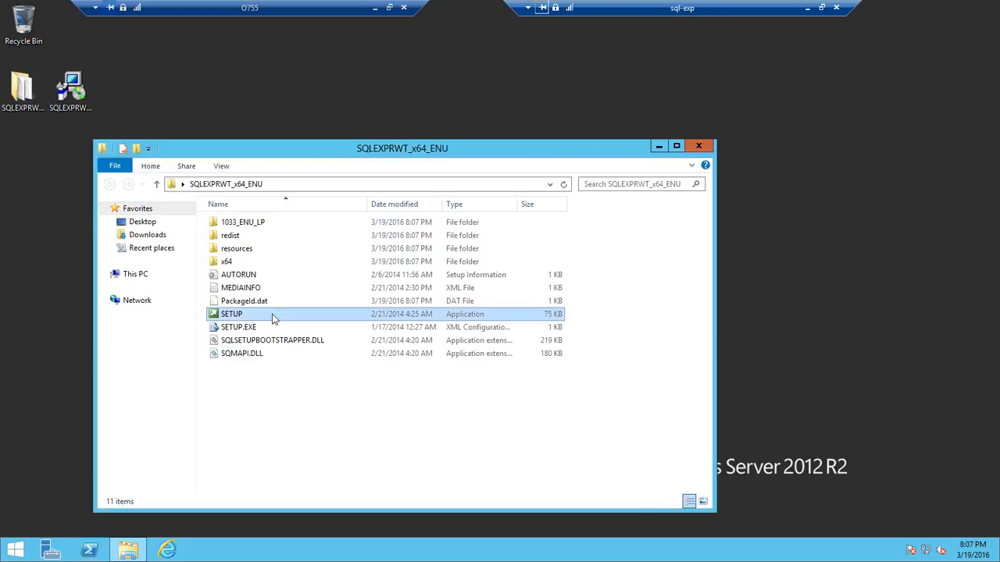
pyautogui.doubleClick(273, 316)
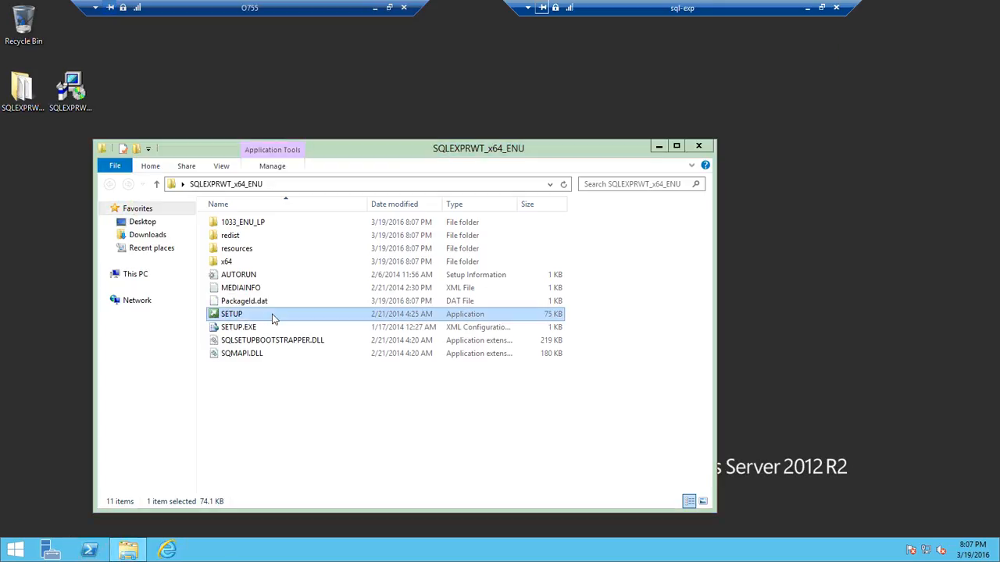
pyautogui.click(700, 146)
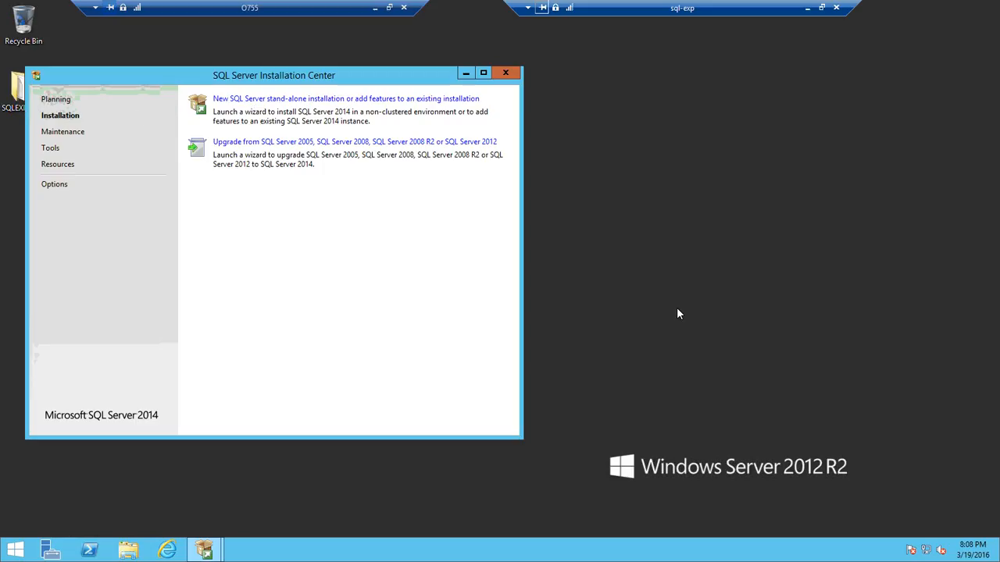
# Open the browser and search for "sql server 2014 express prerequisites".
pyautogui.click(167, 551)
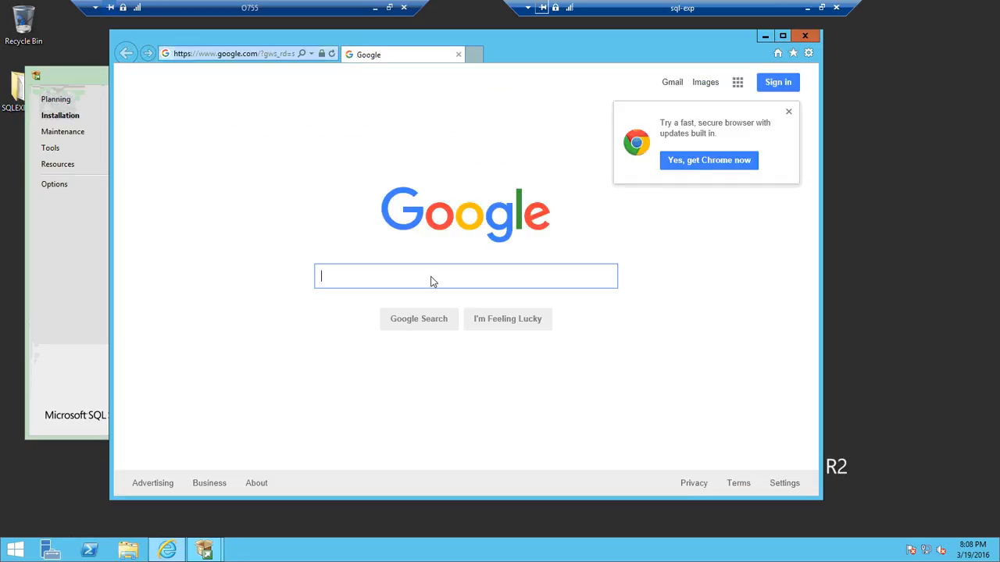
pyautogui.write('sql serv')
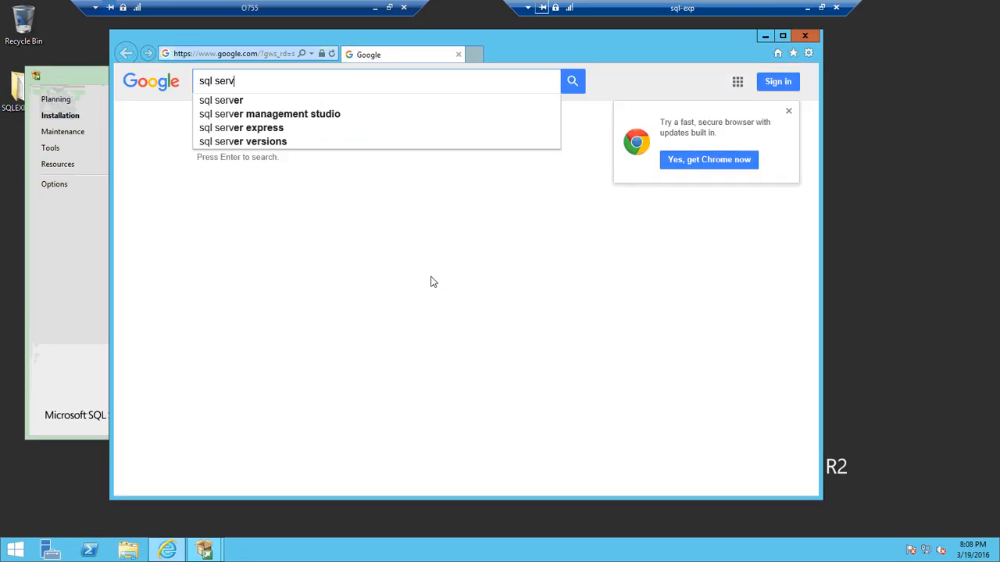
pyautogui.write('er 2014 ex')
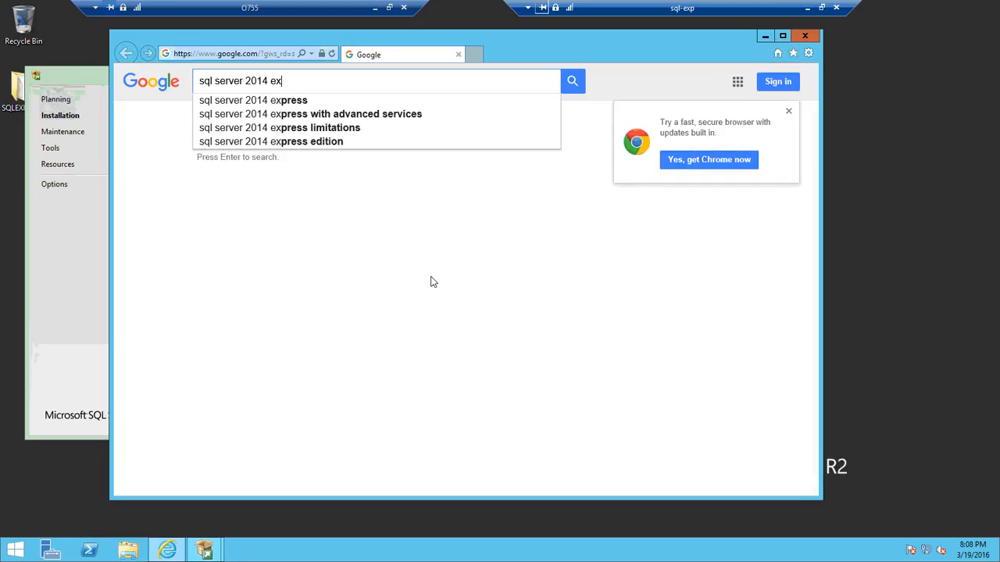
pyautogui.write('press prre')
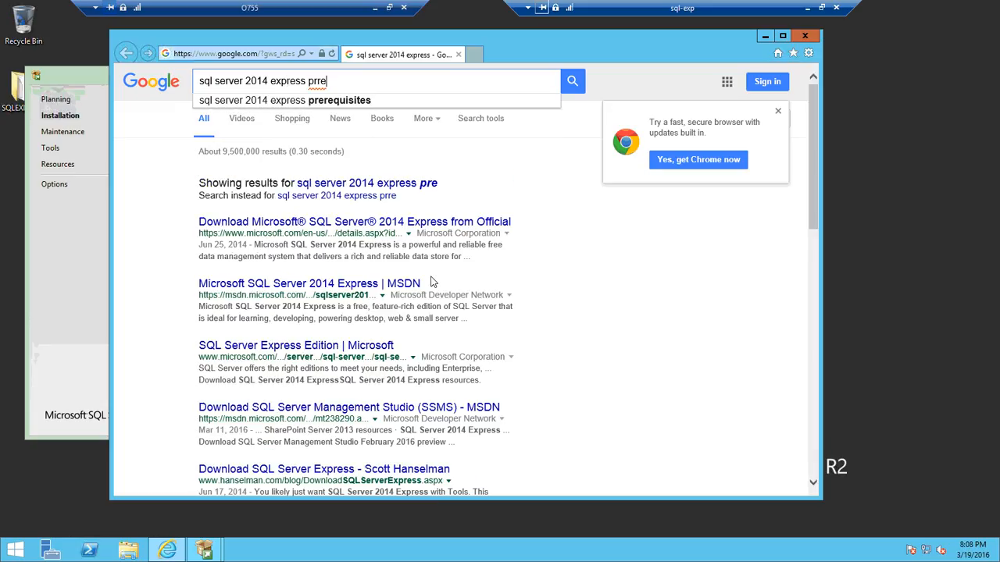
pyautogui.press('BackSpace')
pyautogui.press('BackSpace')
pyautogui.write('e')
pyautogui.press('Down')
pyautogui.press('Return')
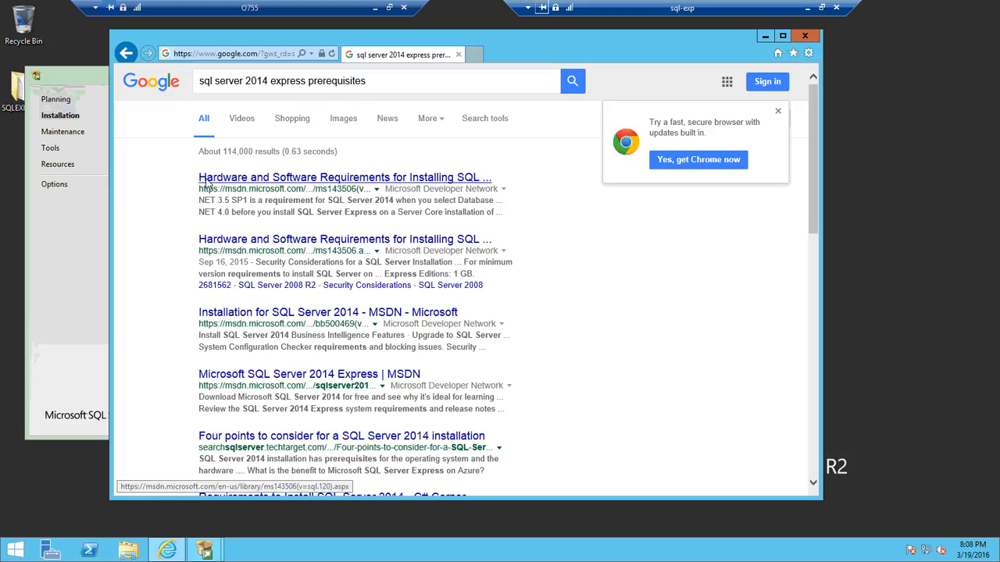
# Open the Hardware and Software Requirements for Installing SQL Server 2014 page, review its requirements, and close the browser.
pyautogui.click(419, 182)
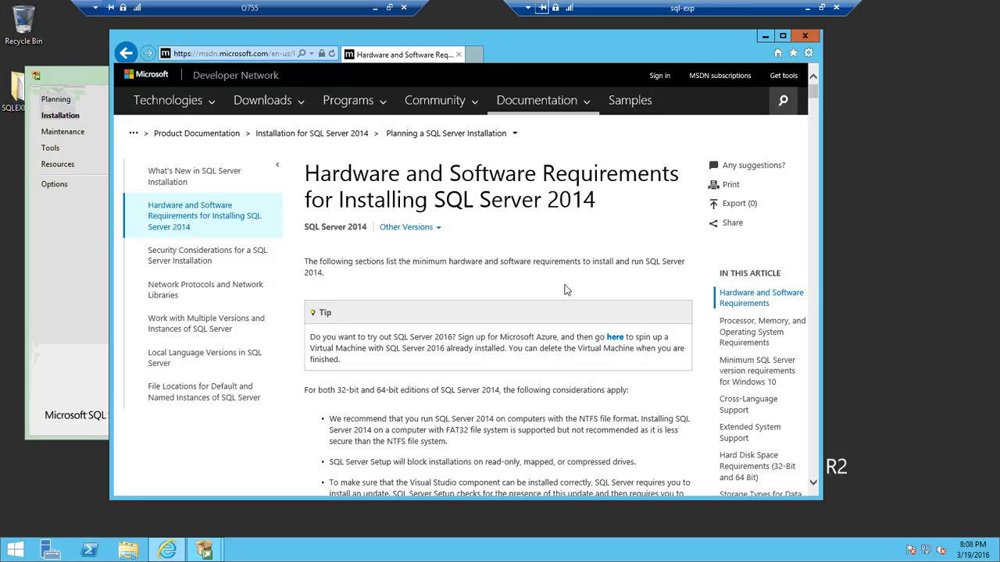
pyautogui.scroll(-2, 575, 394)
pyautogui.scroll(-5, 576, 398)
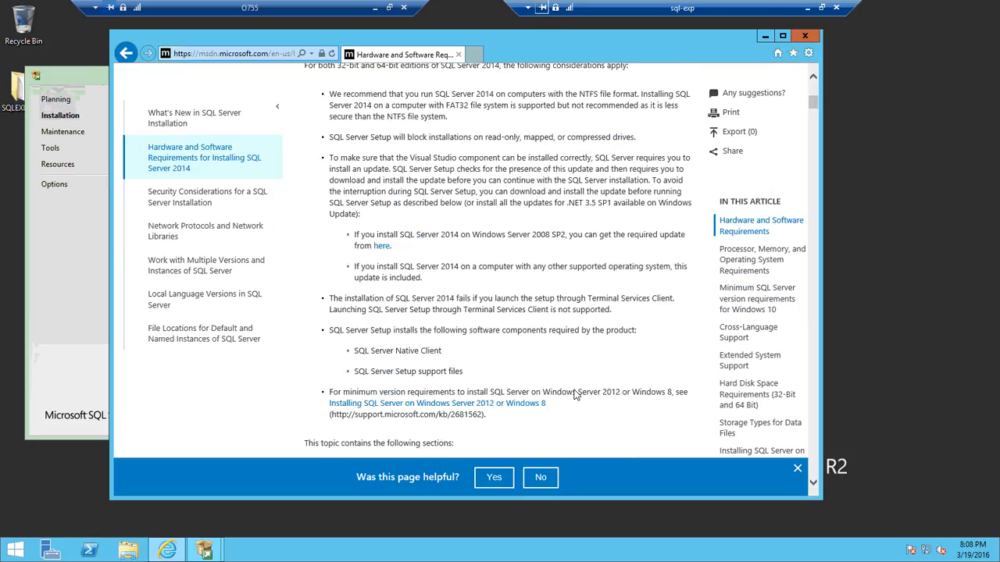
pyautogui.scroll(-10, 573, 391)
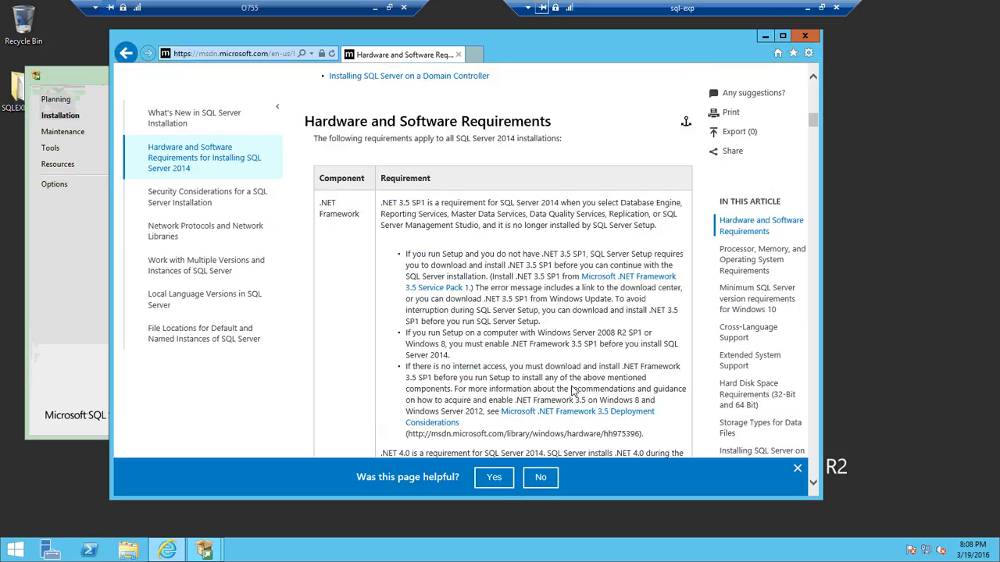
pyautogui.scroll(-10, 574, 391)
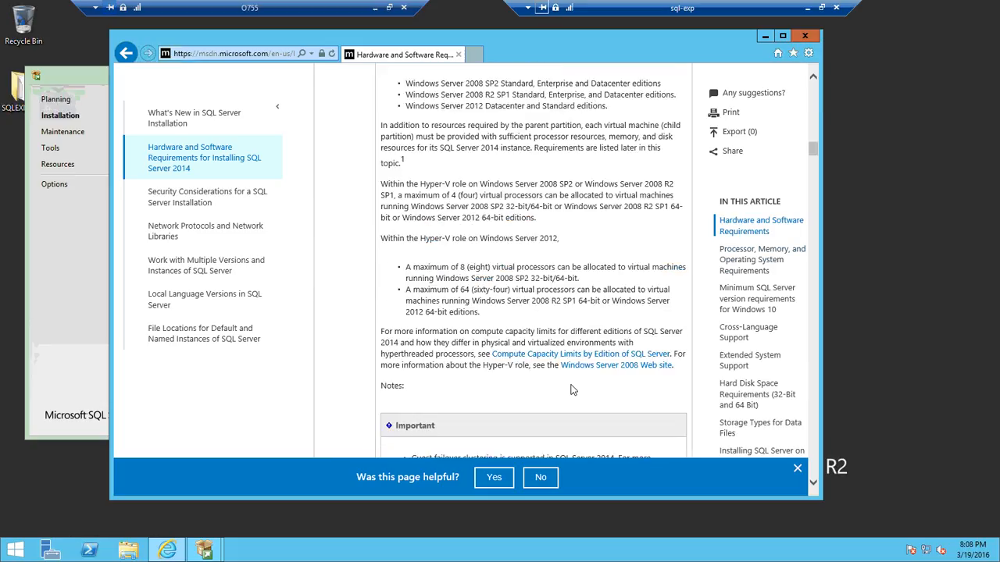
pyautogui.scroll(2, 572, 388)
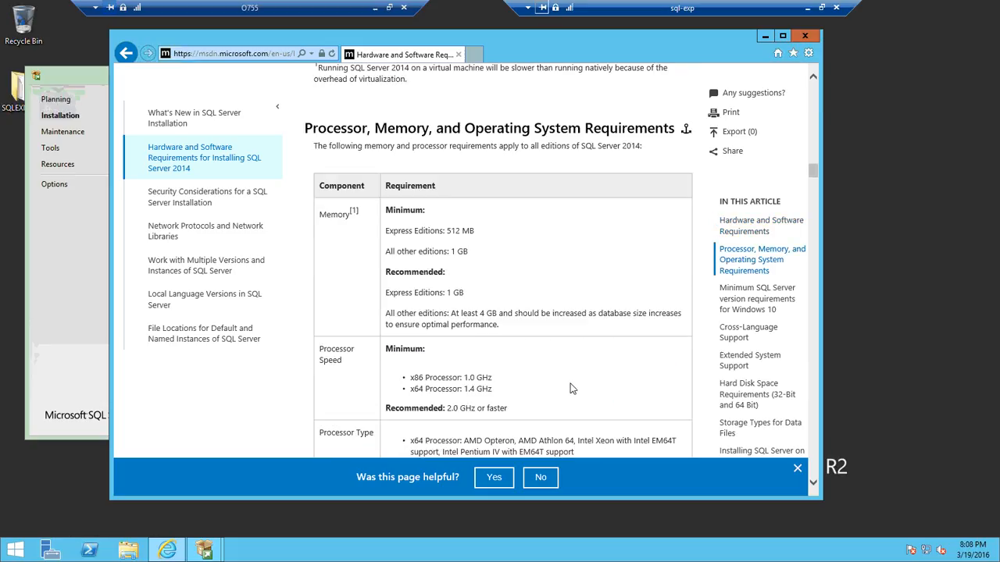
pyautogui.scroll(-1, 571, 388)
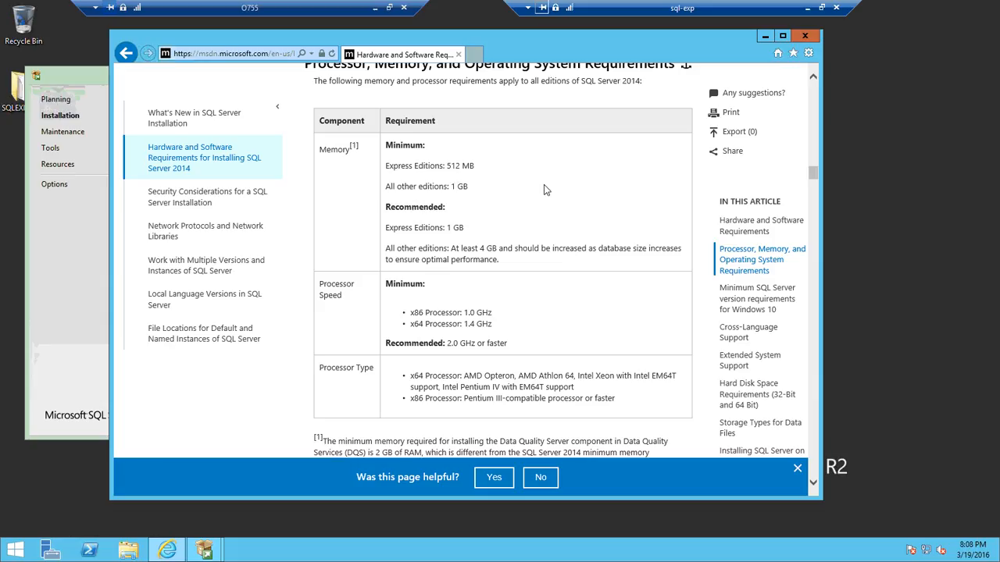
pyautogui.click(805, 35)
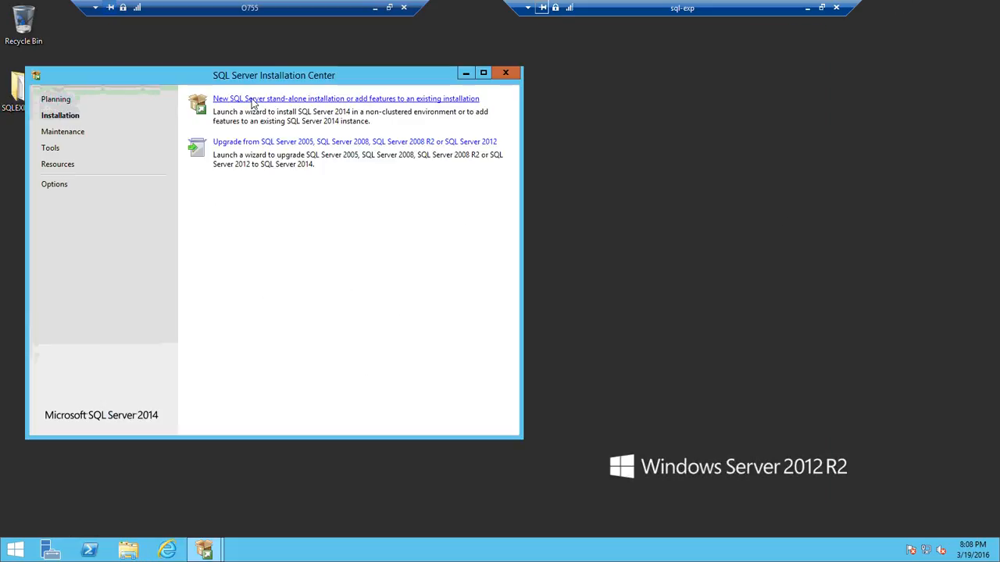
# Start a new SQL Server stand-alone installation, accept the license terms, and continue without Microsoft Update.
pyautogui.click(344, 100)
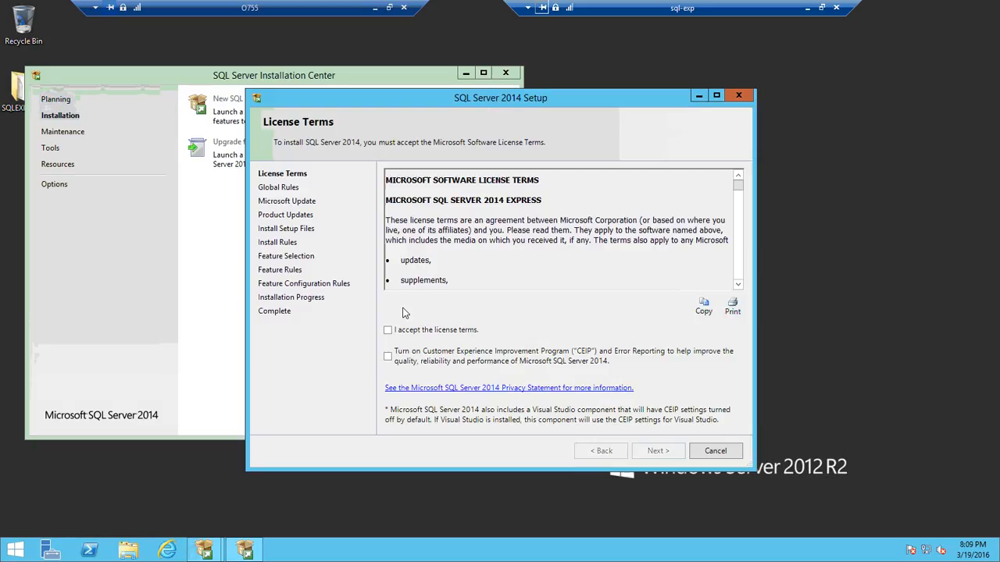
pyautogui.click(388, 332)
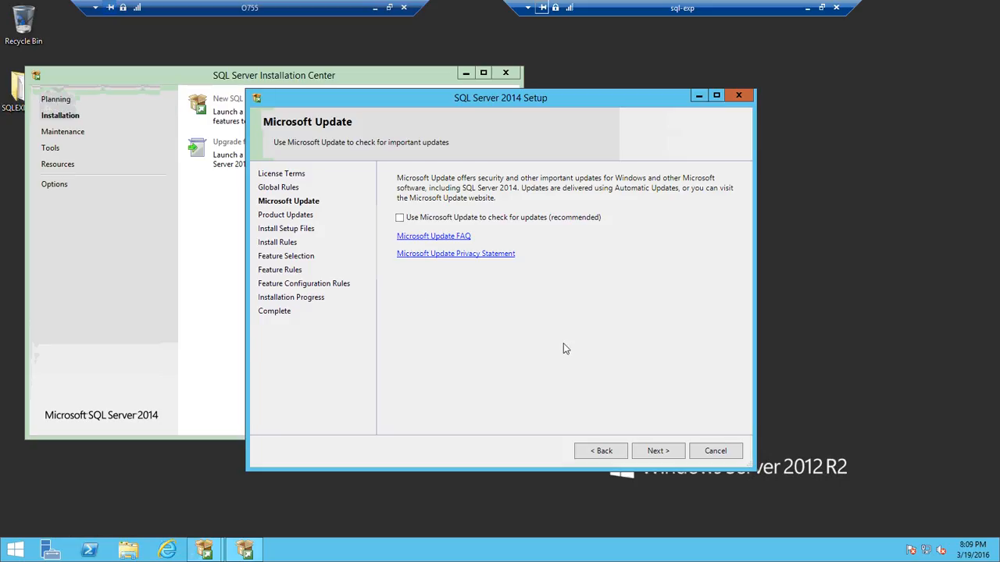
pyautogui.click(669, 452)
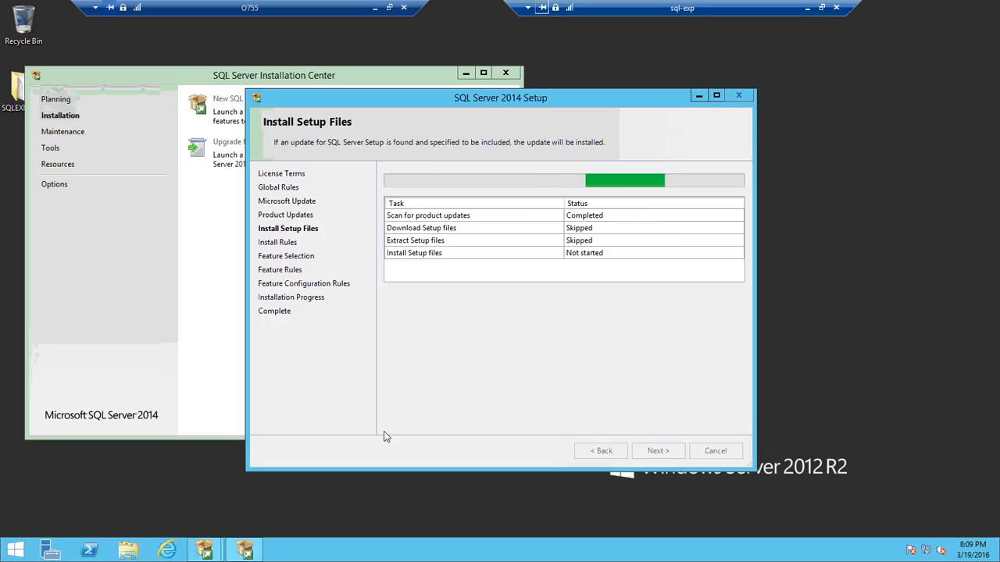
pyautogui.moveTo(205, 550)
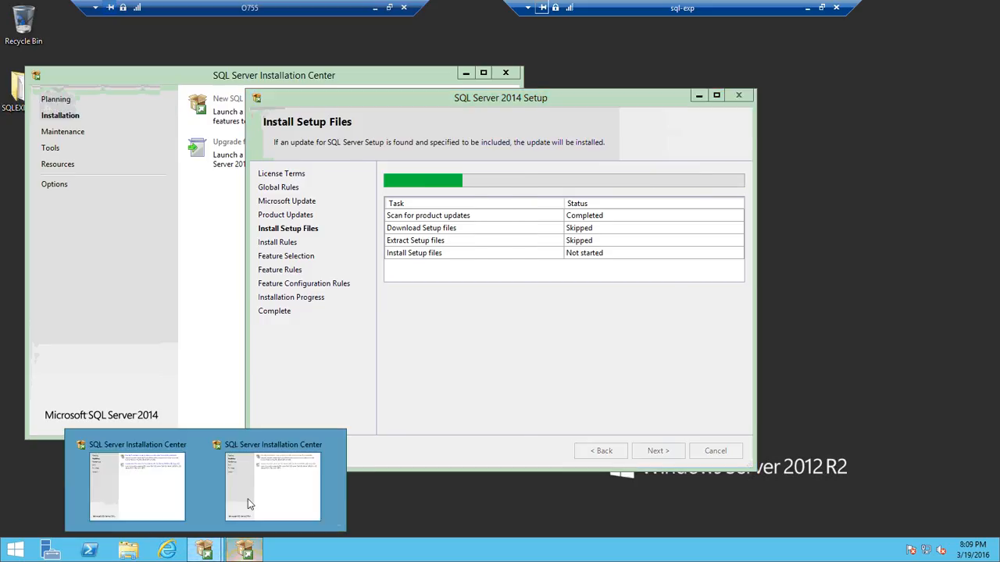
pyautogui.click(249, 500)
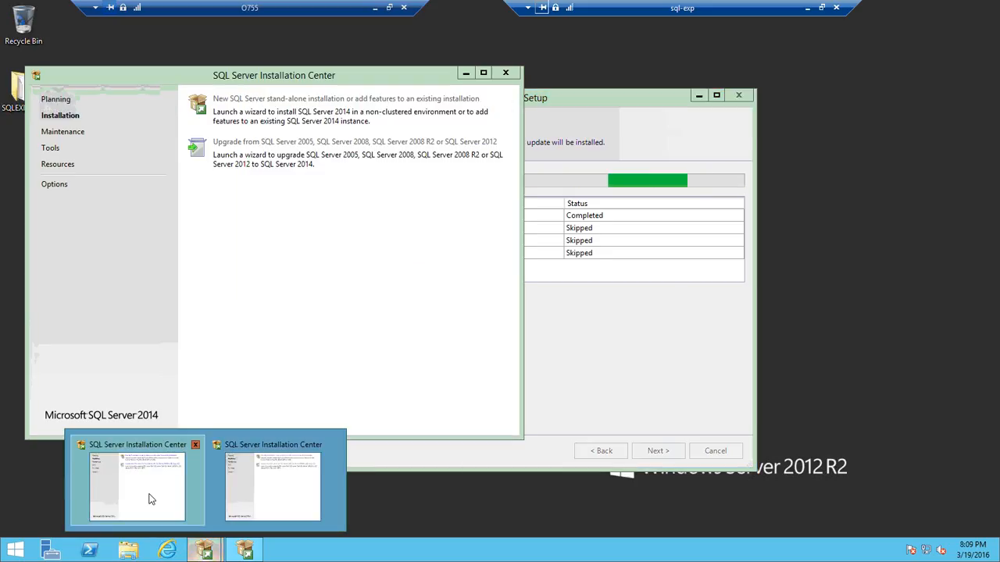
pyautogui.click(150, 497)
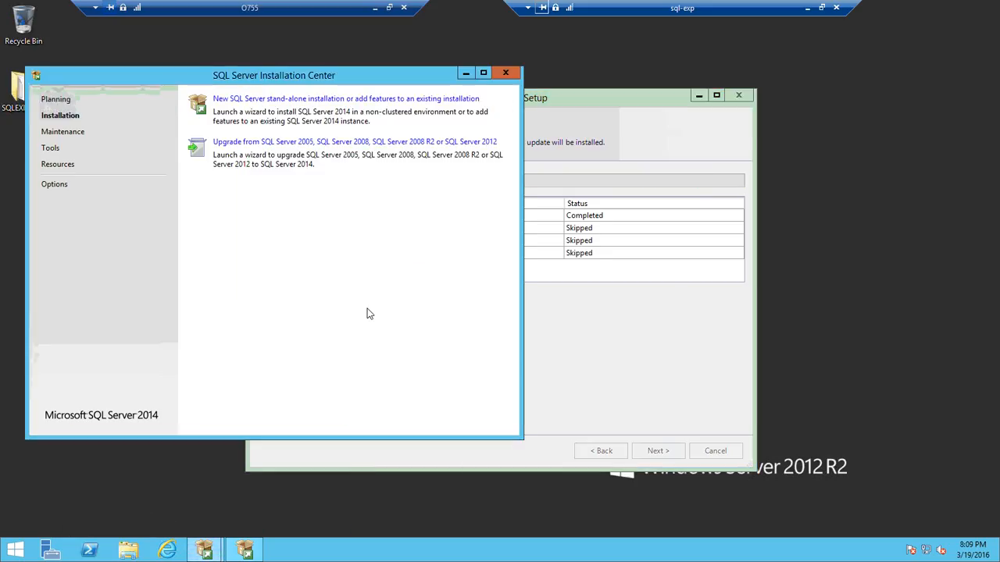
pyautogui.click(242, 551)
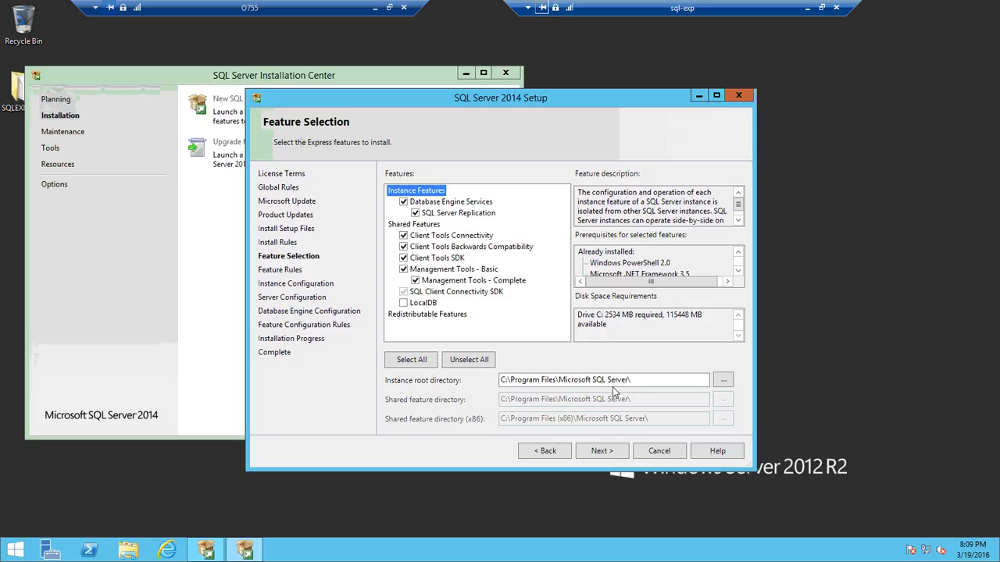
# Keep the default features, the SQLExpress named instance, service accounts and Windows authentication mode, and run the installation.
pyautogui.click(602, 452)
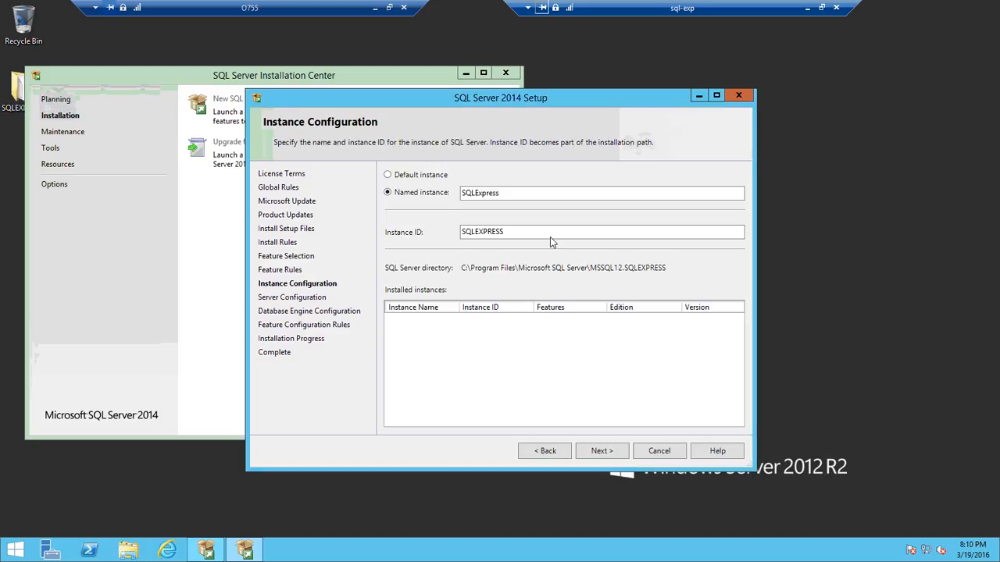
pyautogui.click(602, 454)
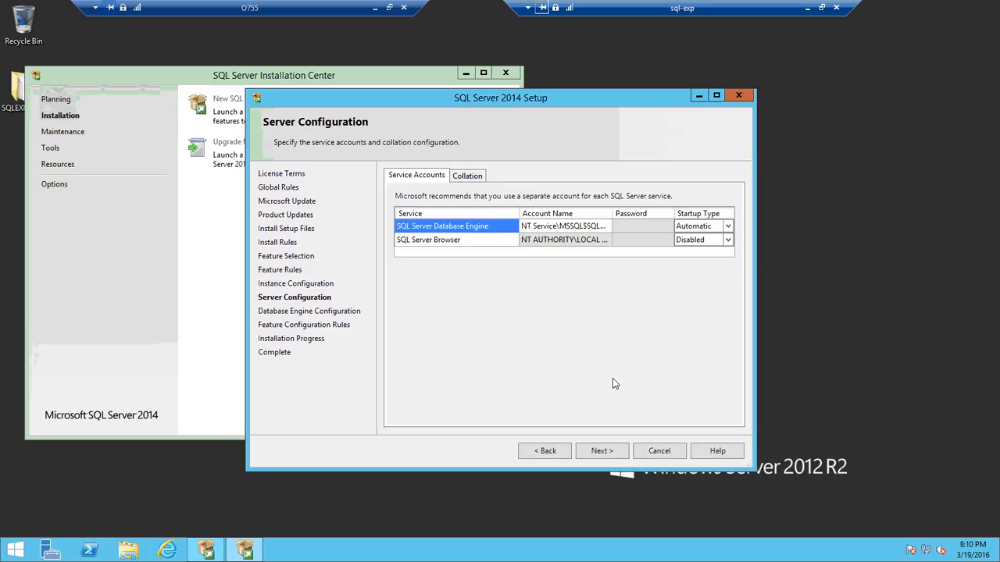
pyautogui.click(597, 452)
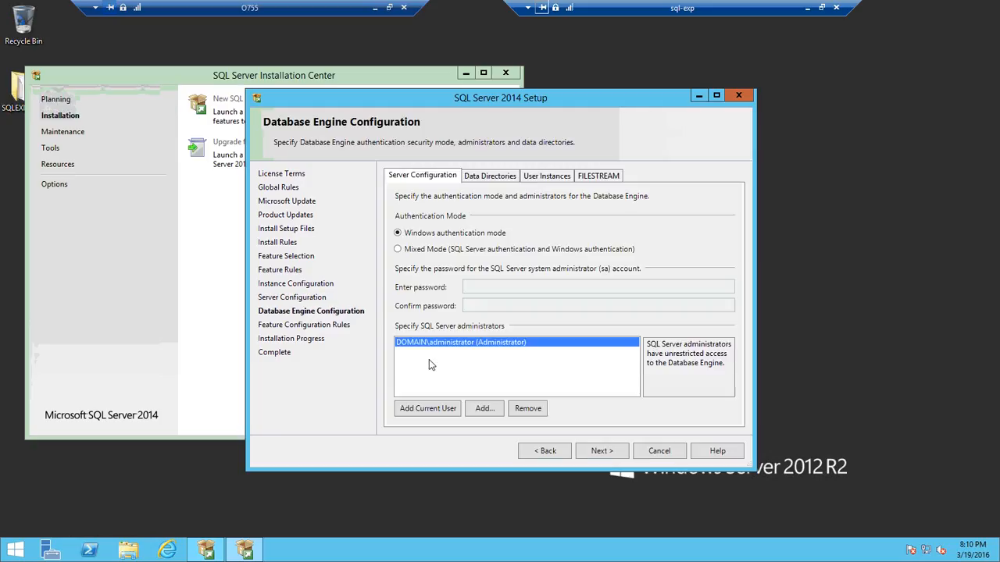
pyautogui.click(602, 450)
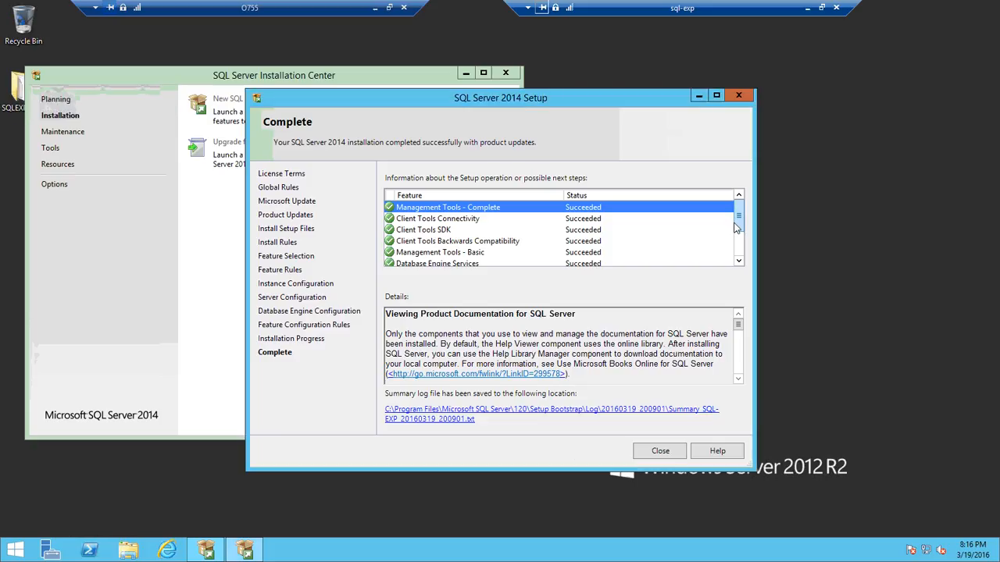
# Review the installed feature results, then close the setup wizard and the SQL Server Installation Center.
pyautogui.moveTo(735, 226); pyautogui.dragTo(737, 256)
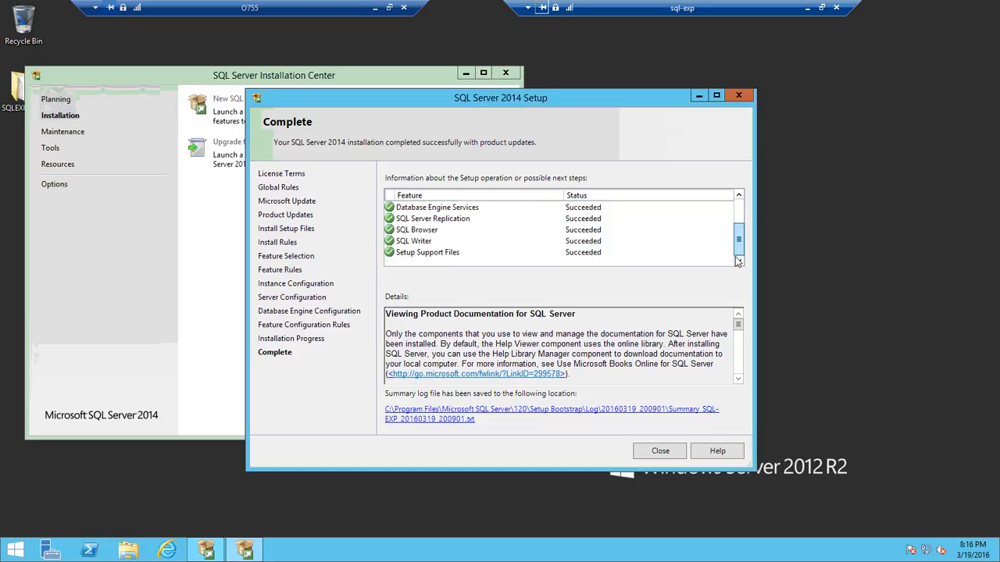
pyautogui.click(661, 452)
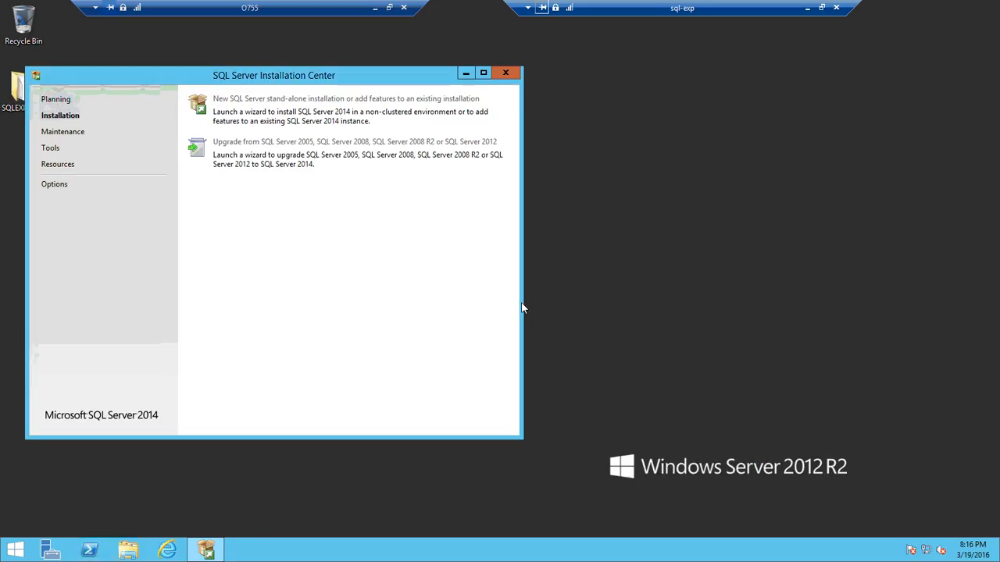
pyautogui.click(505, 73)
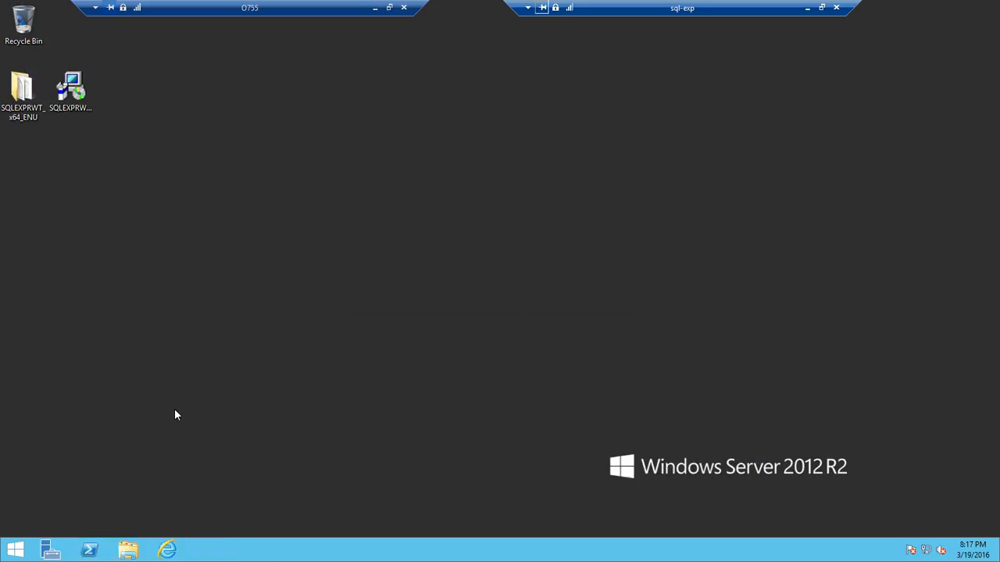
# Launch SQL Server 2014 Management Studio from the Start screen's list of apps.
pyautogui.click(15, 550)
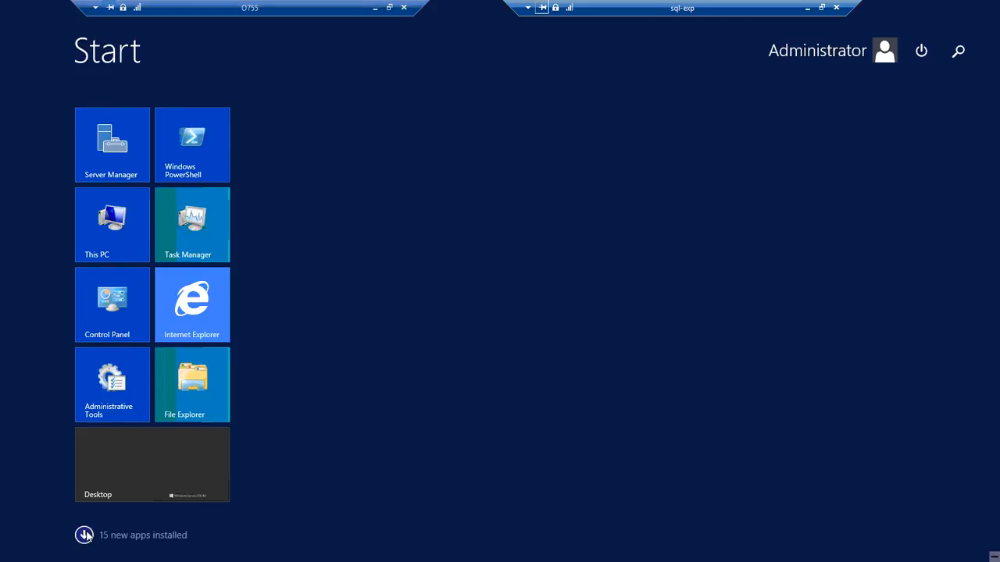
pyautogui.click(85, 536)
pyautogui.scroll(-3, 144, 458)
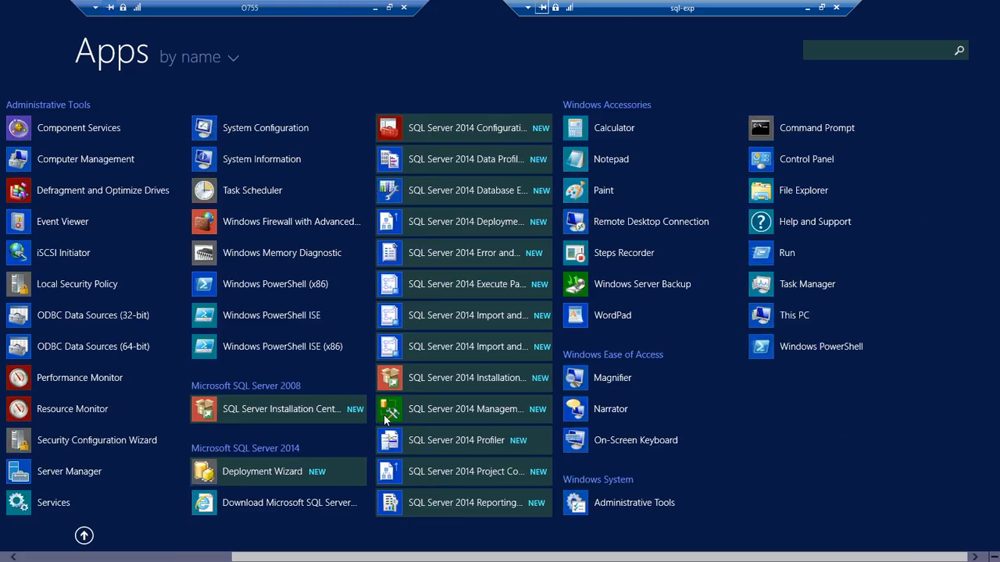
pyautogui.click(472, 415)
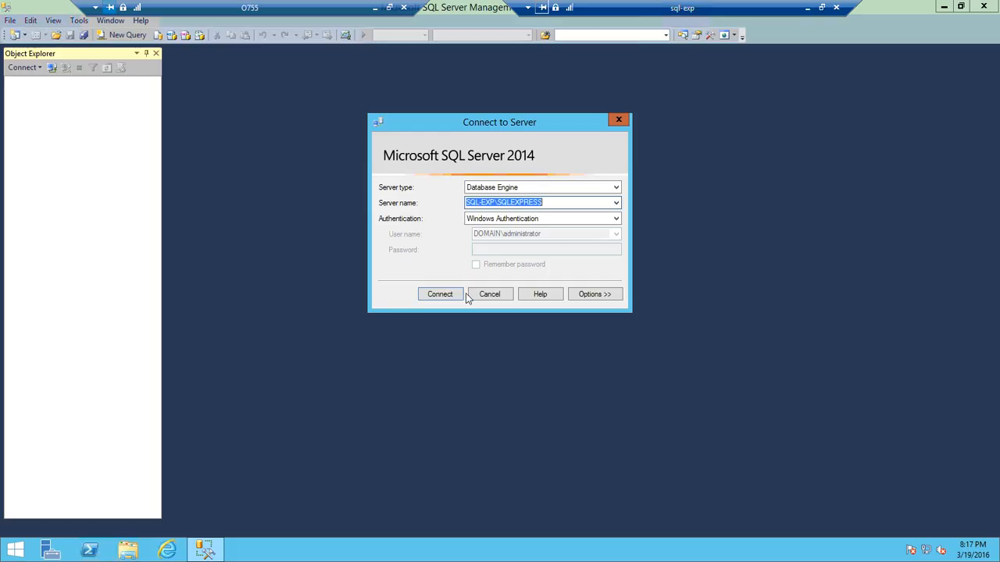
# Connect to the SQL-EXP\SQLEXPRESS instance with Windows Authentication and expand Databases to select System Databases.
pyautogui.click(439, 296)
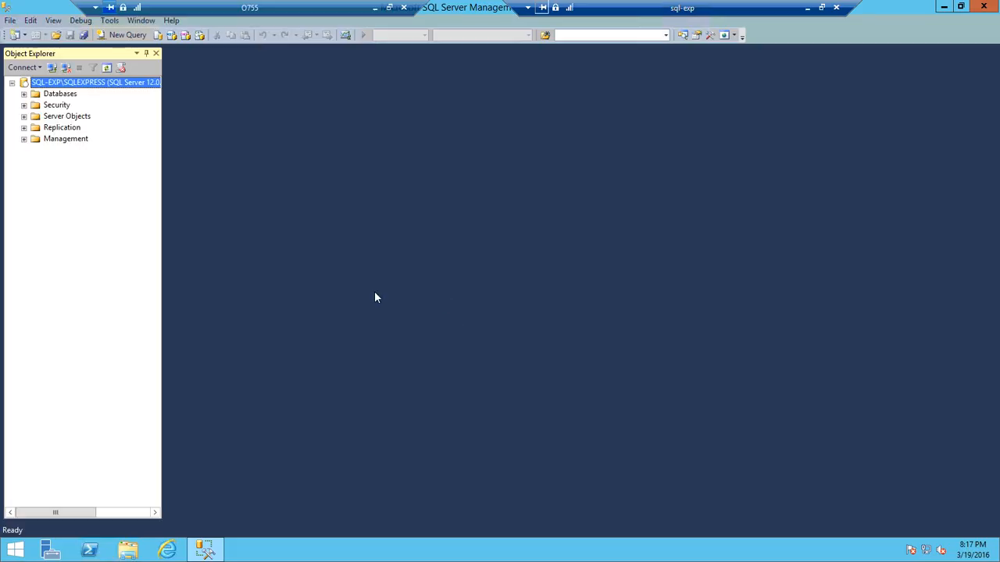
pyautogui.click(24, 94)
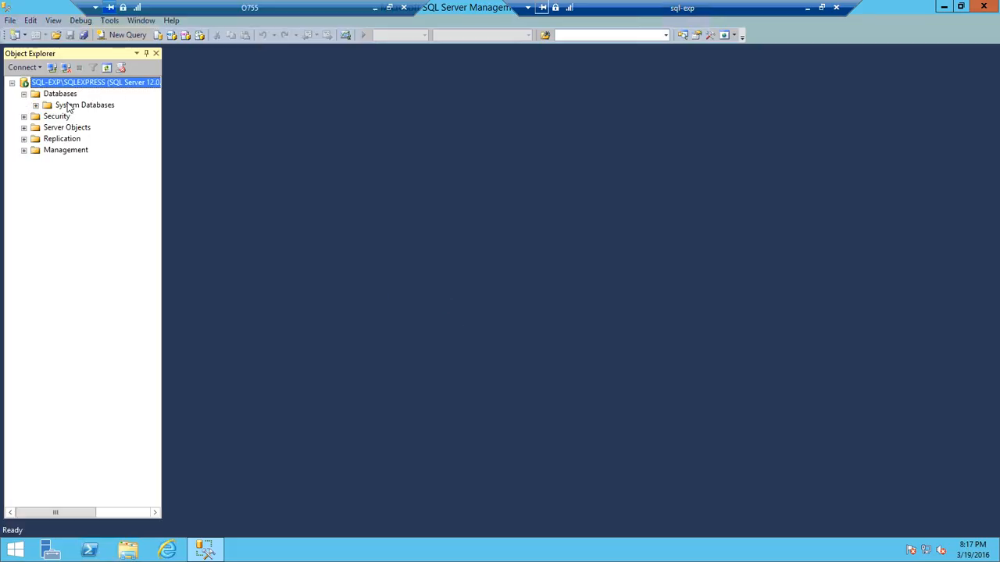
pyautogui.click(69, 105)
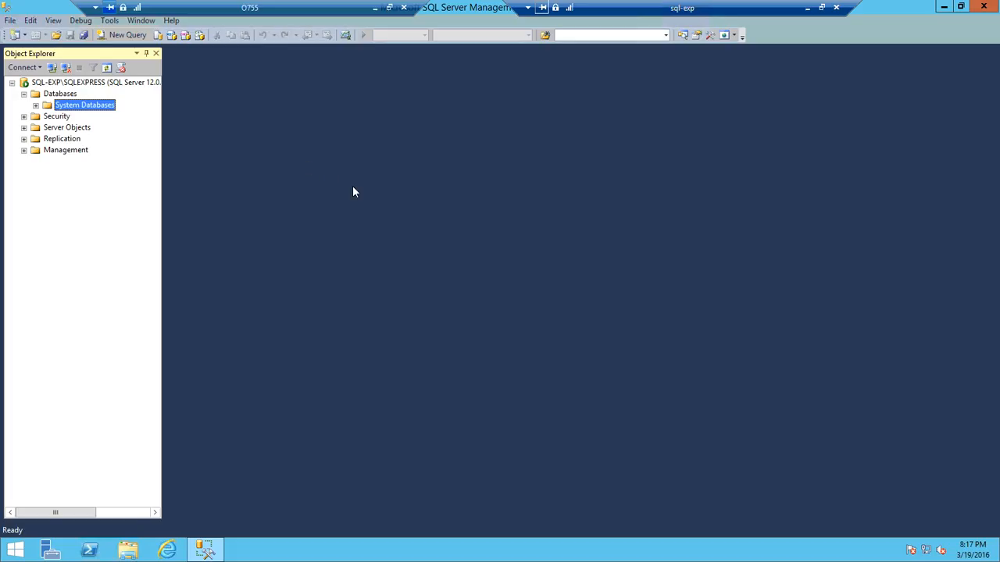
# Restore the Management Studio window and search the web for adventureworks.
pyautogui.click(960, 7)
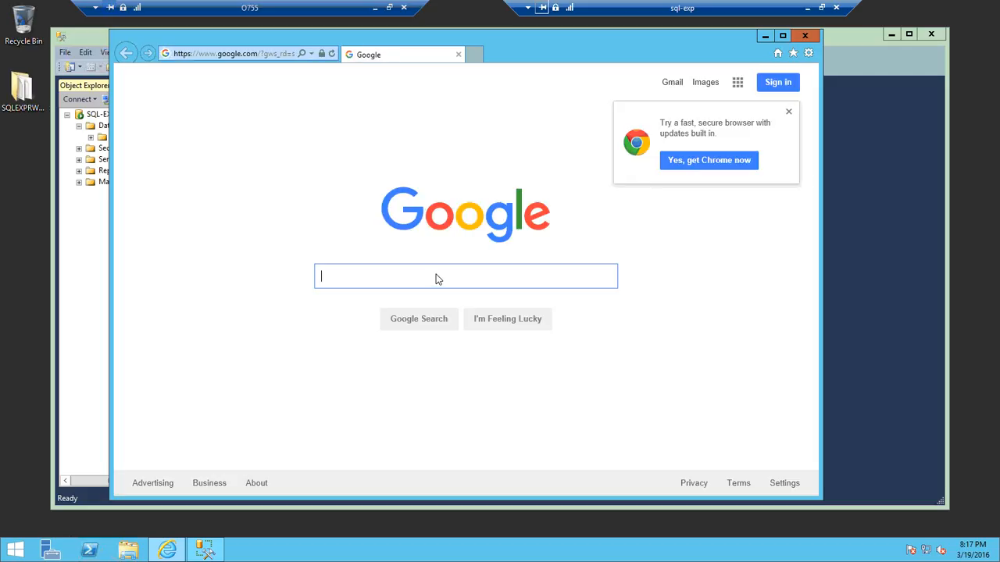
pyautogui.write('adventure ')
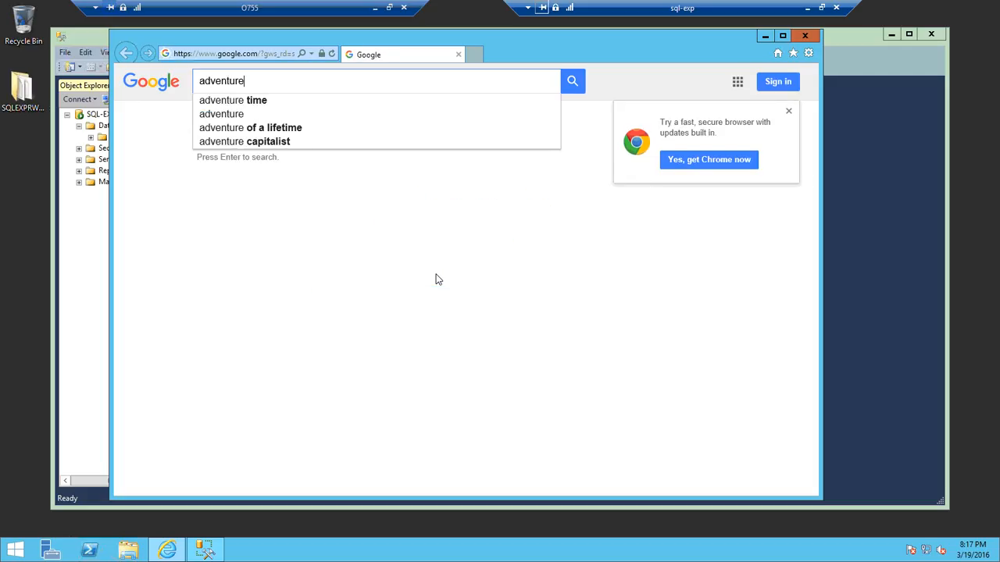
pyautogui.write('works')
pyautogui.press('Return')
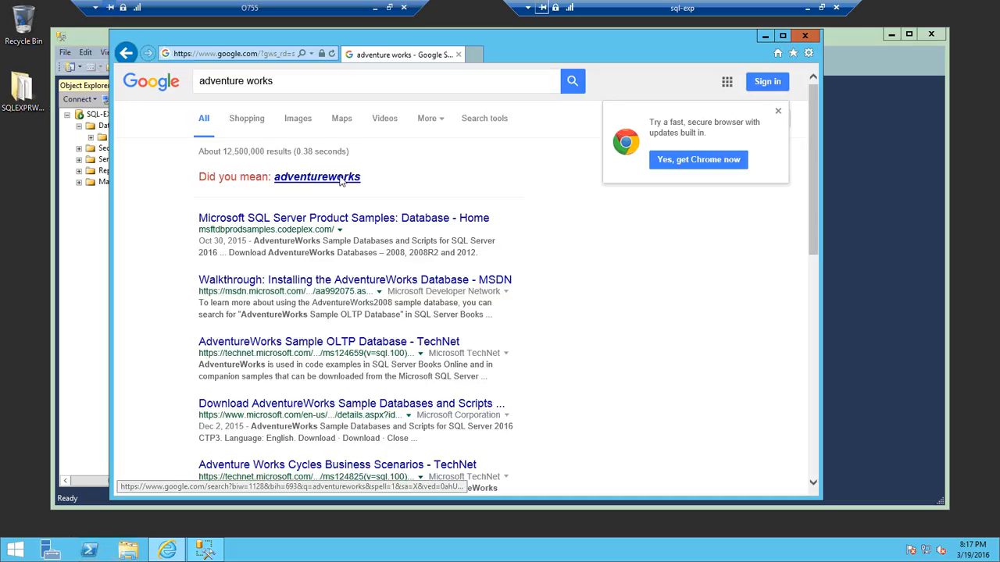
pyautogui.click(343, 178)
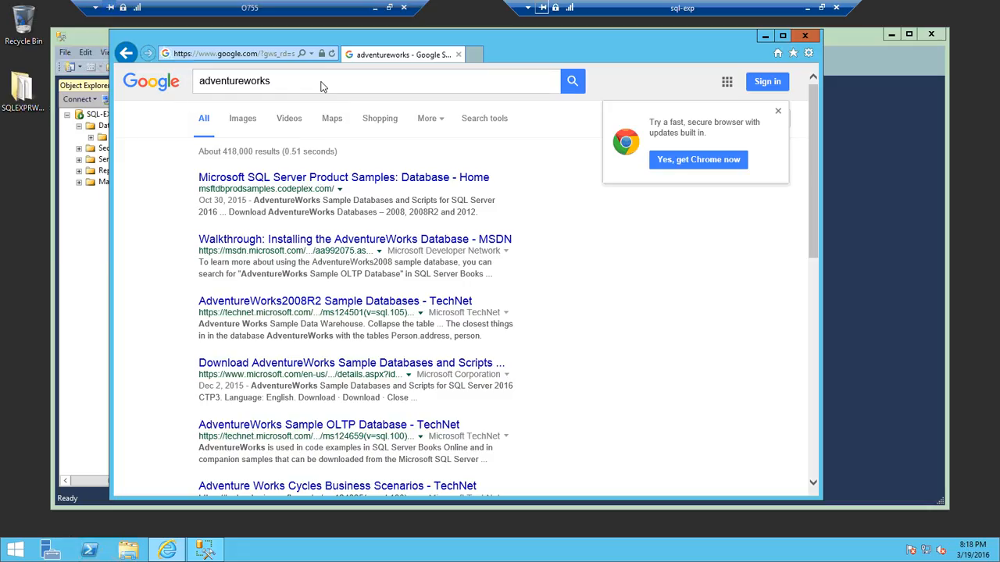
# Open the Microsoft SQL Server Product Samples page and download the SQL Server 2012 OLTP sample database.
pyautogui.click(369, 180)
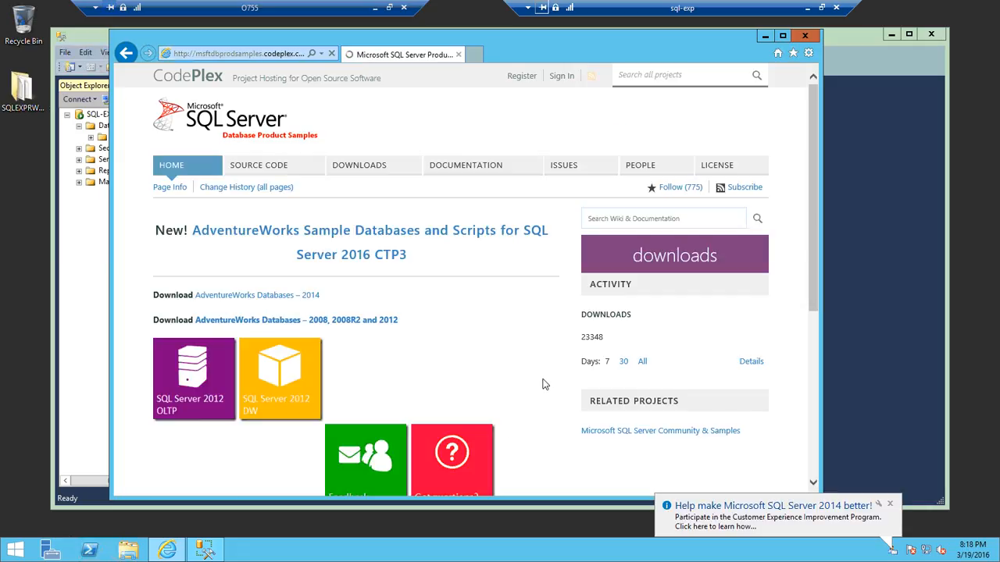
pyautogui.scroll(-1, 544, 383)
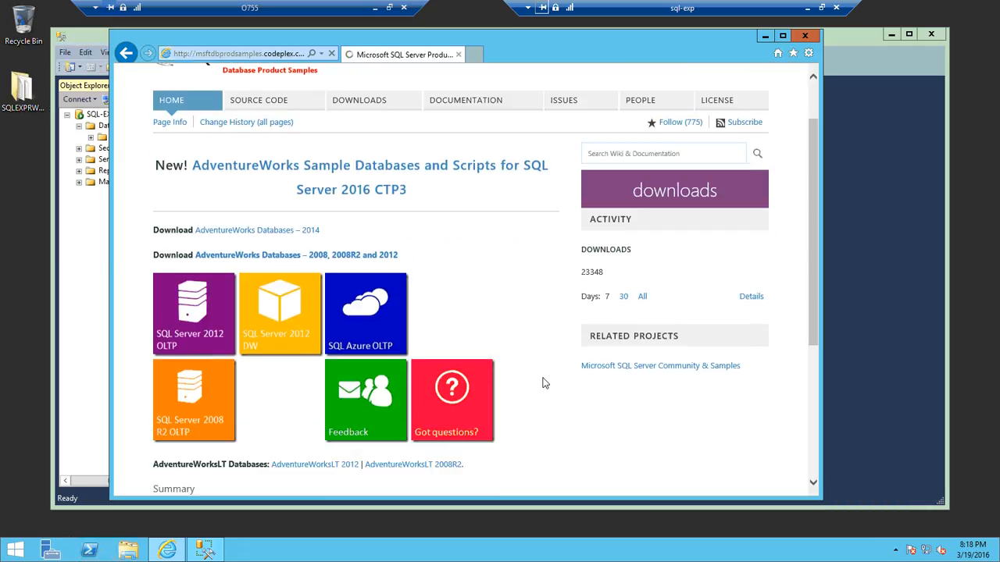
pyautogui.click(191, 334)
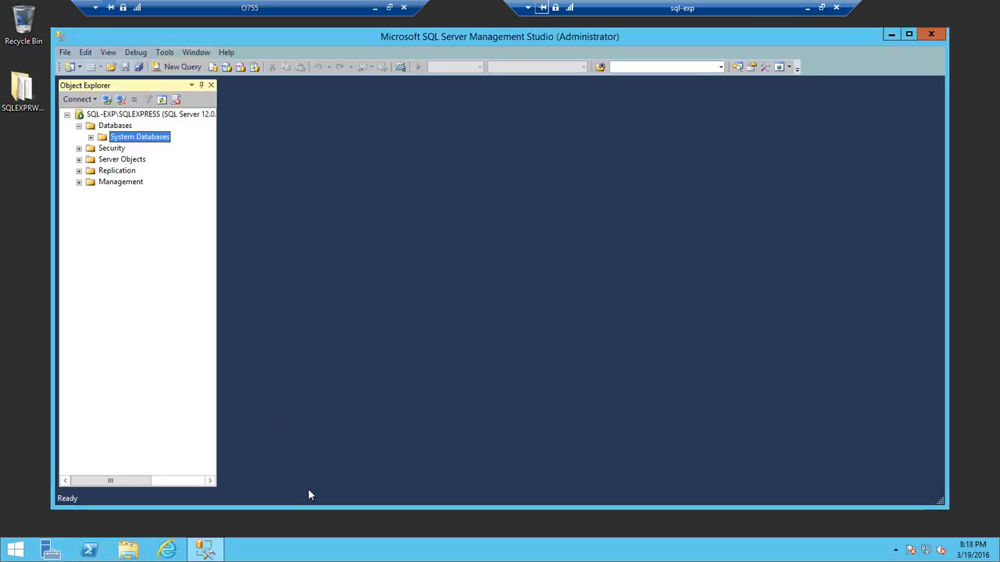
# Move Management Studio aside, open the Downloads folder, and select the AdventureWorks2012_Data file.
pyautogui.moveTo(53, 284); pyautogui.dragTo(386, 295)
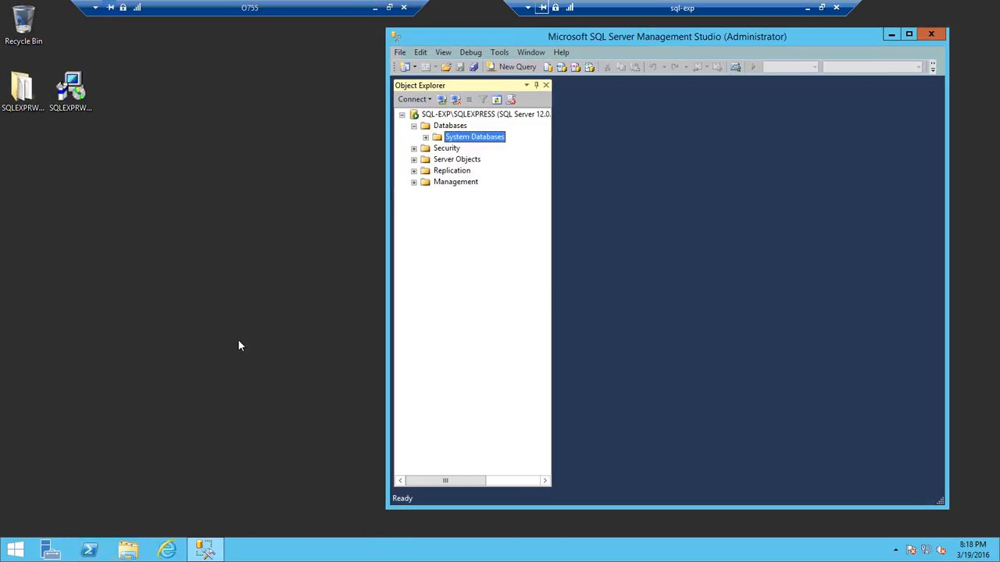
pyautogui.click(133, 549)
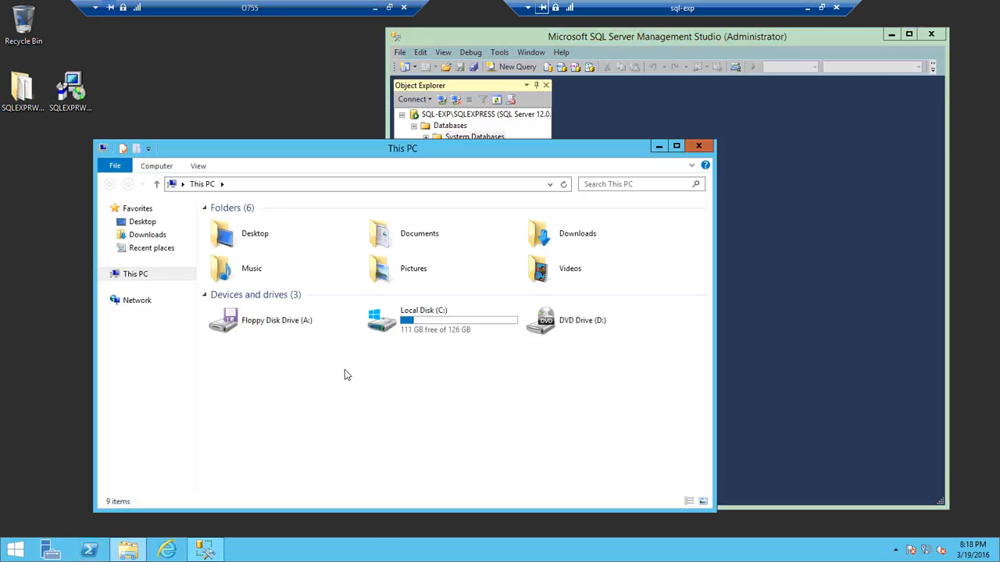
pyautogui.doubleClick(618, 233)
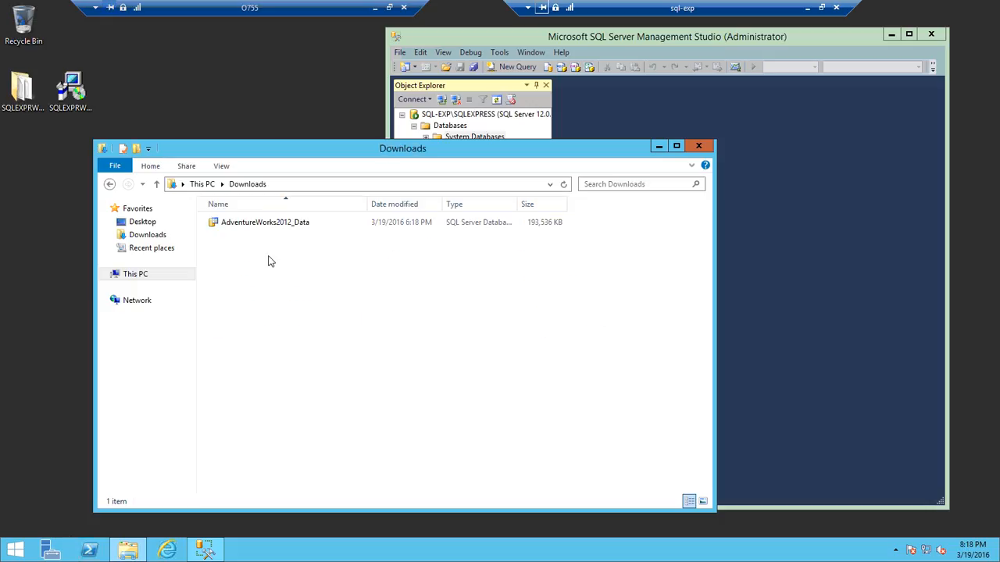
pyautogui.click(281, 225)
# Open a second File Explorer window and browse to C:\Program Files\Microsoft SQL Server\MSSQL12.SQLEXPRESS\MSSQL\DATA.
pyautogui.rightClick(128, 551)
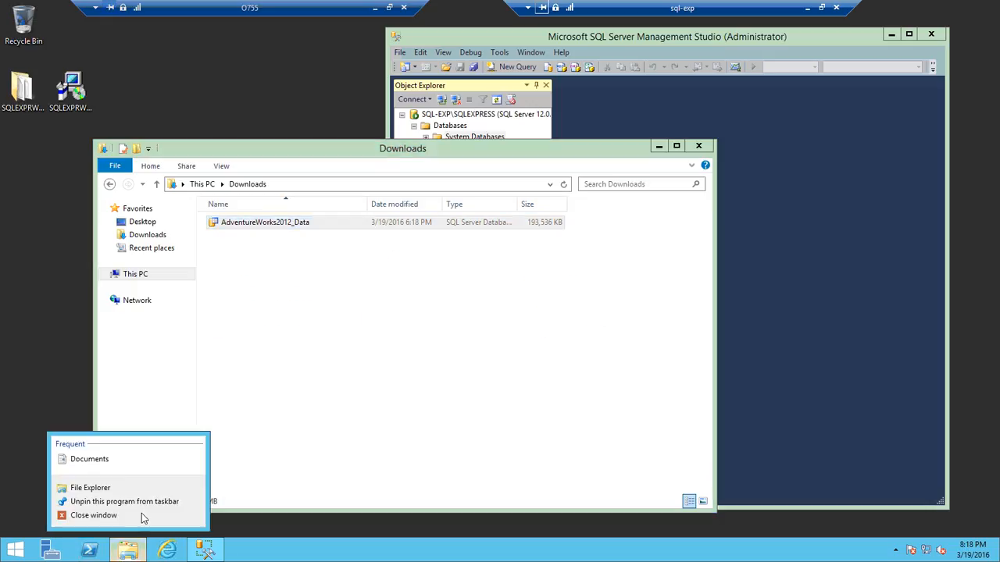
pyautogui.click(148, 488)
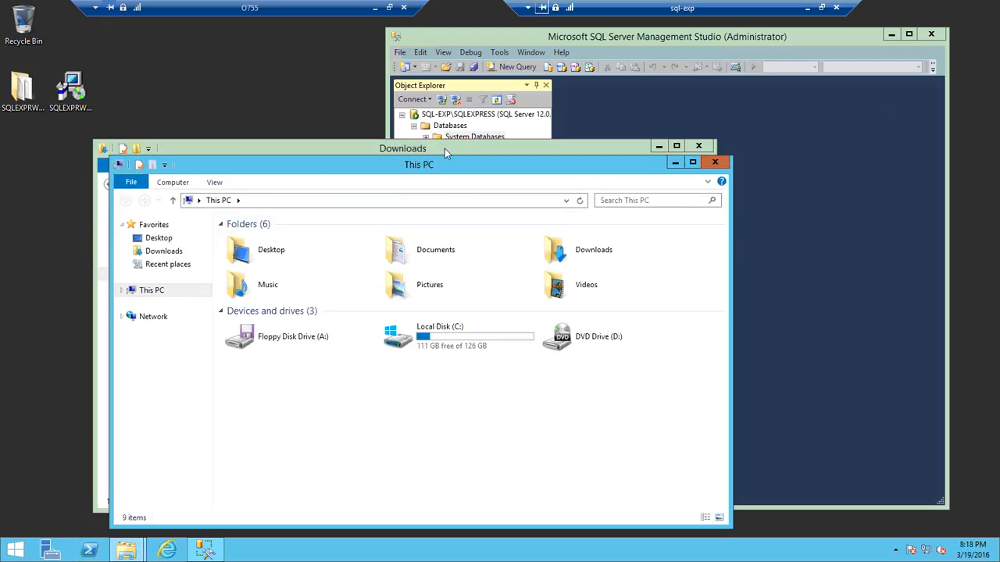
pyautogui.moveTo(444, 160); pyautogui.dragTo(691, 118)
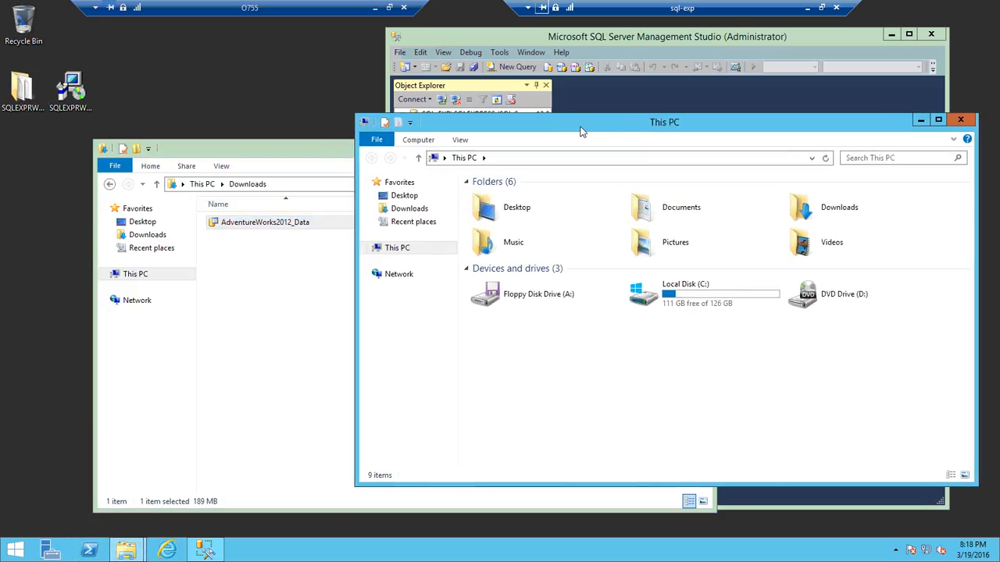
pyautogui.doubleClick(703, 290)
pyautogui.click(553, 215)
pyautogui.doubleClick(553, 216)
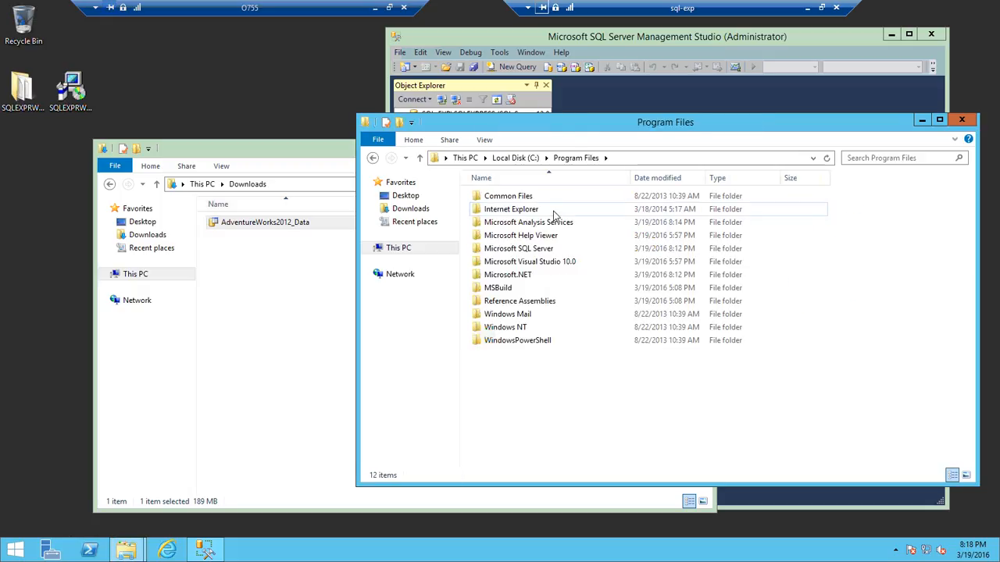
pyautogui.click(556, 248)
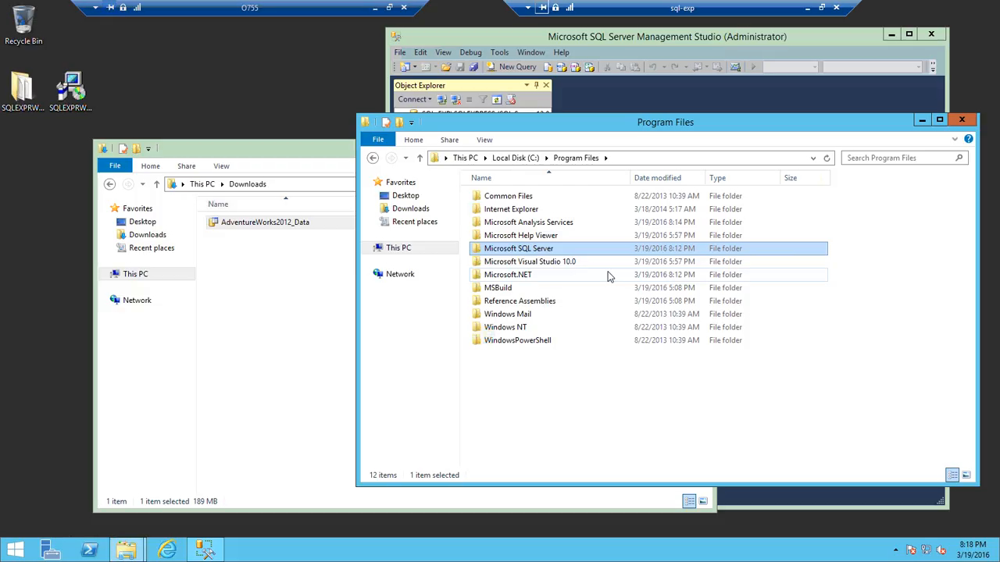
pyautogui.doubleClick(534, 250)
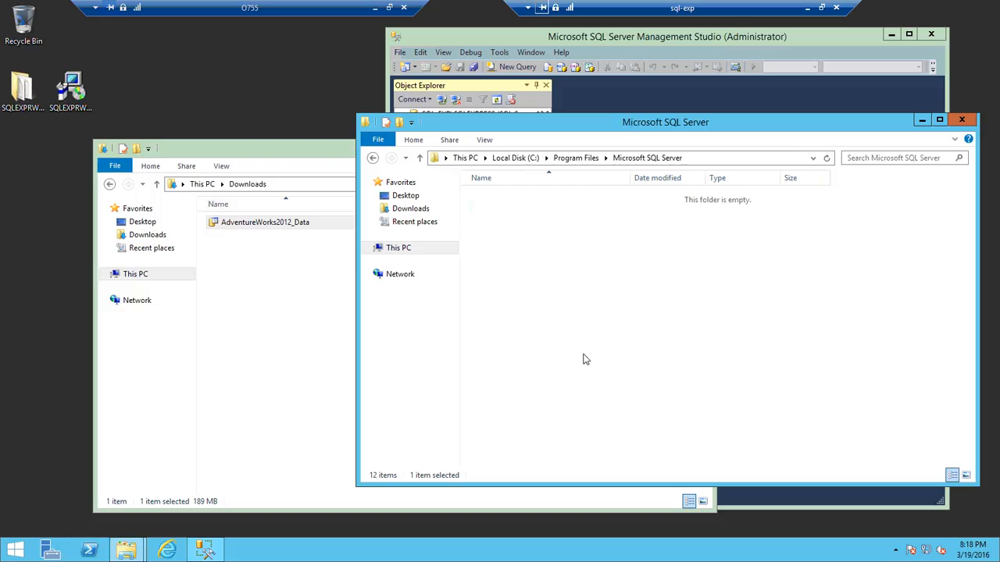
pyautogui.doubleClick(522, 275)
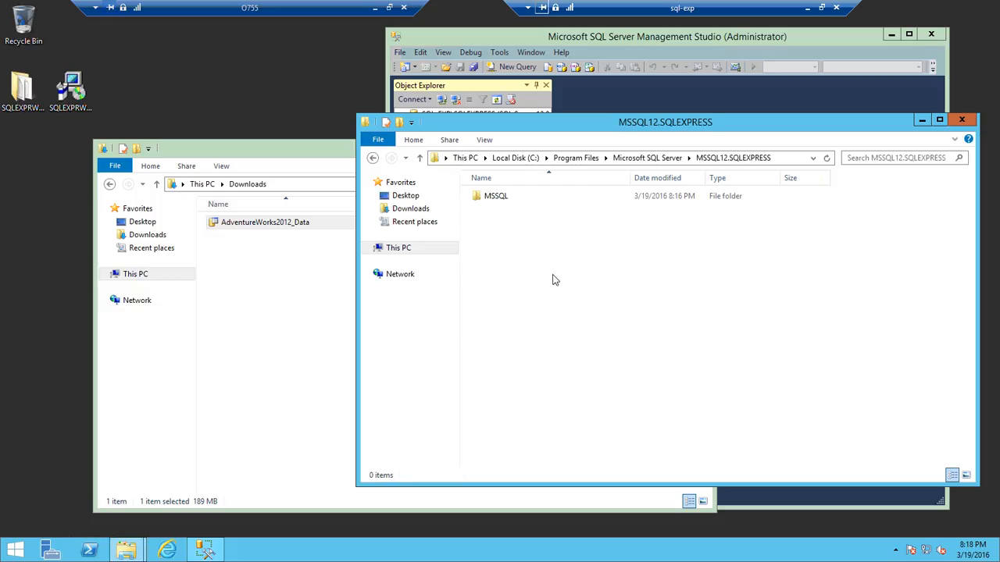
pyautogui.doubleClick(531, 199)
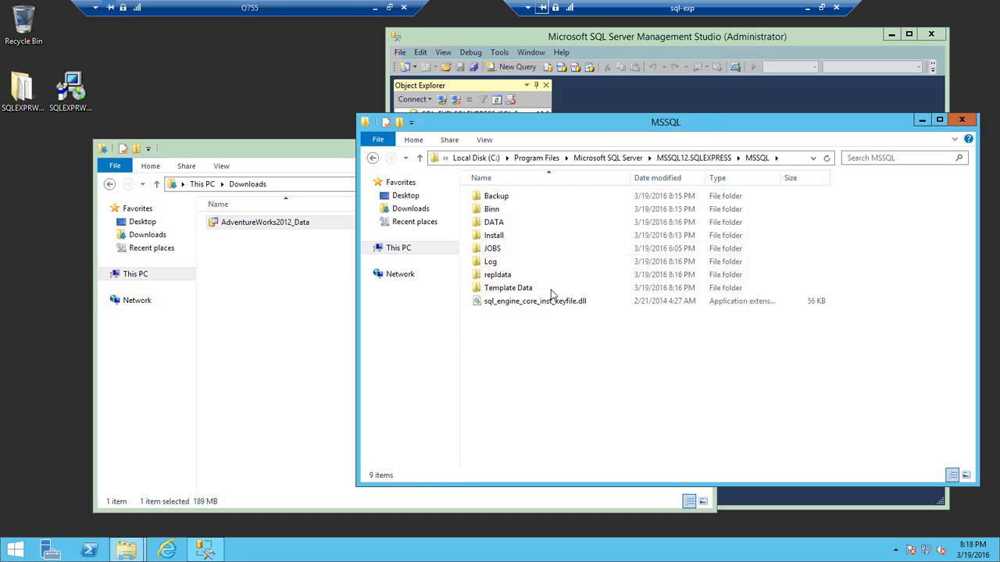
pyautogui.doubleClick(527, 224)
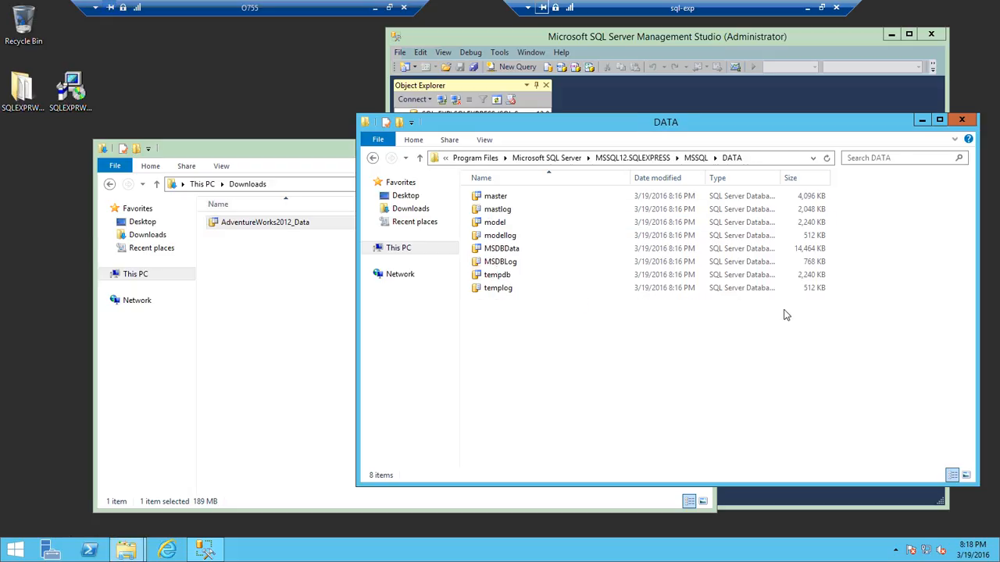
# Move the AdventureWorks2012_Data file from Downloads into the SQL Server DATA folder.
pyautogui.click(785, 160)
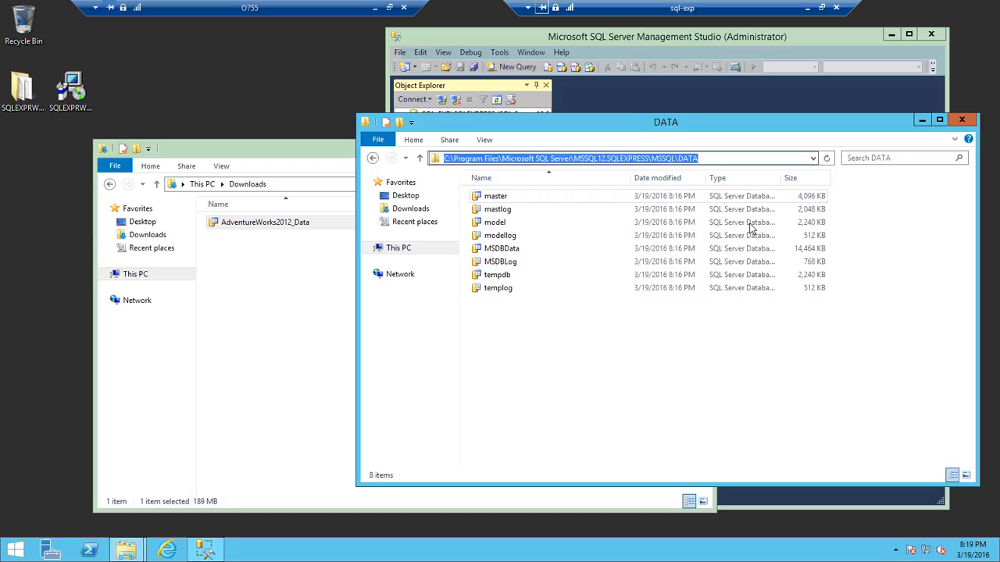
pyautogui.click(749, 159)
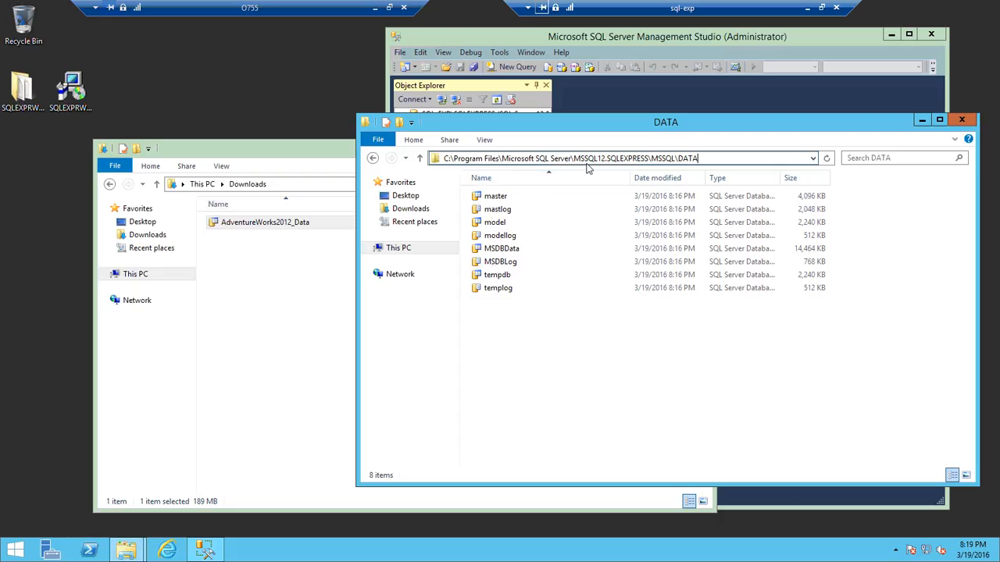
pyautogui.click(614, 435)
pyautogui.click(288, 254)
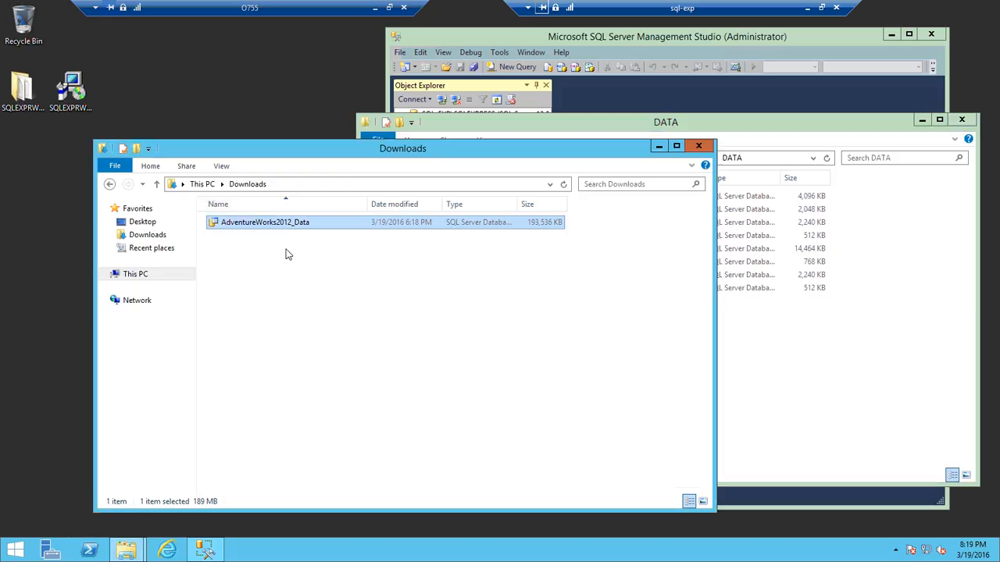
pyautogui.moveTo(282, 228); pyautogui.dragTo(808, 386)
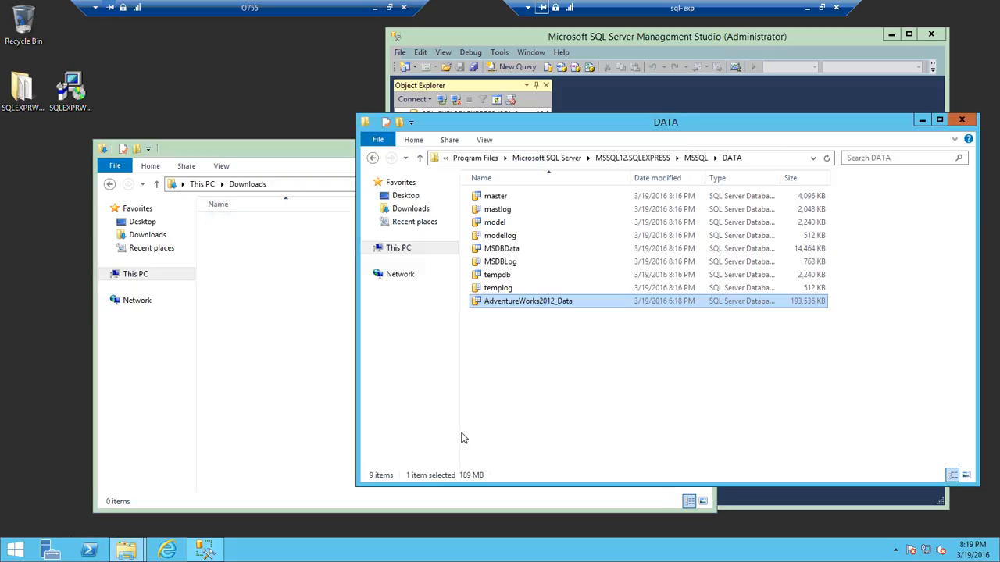
# Close the Downloads window and move the DATA folder window aside.
pyautogui.click(266, 336)
pyautogui.click(701, 147)
pyautogui.moveTo(722, 127); pyautogui.dragTo(382, 152)
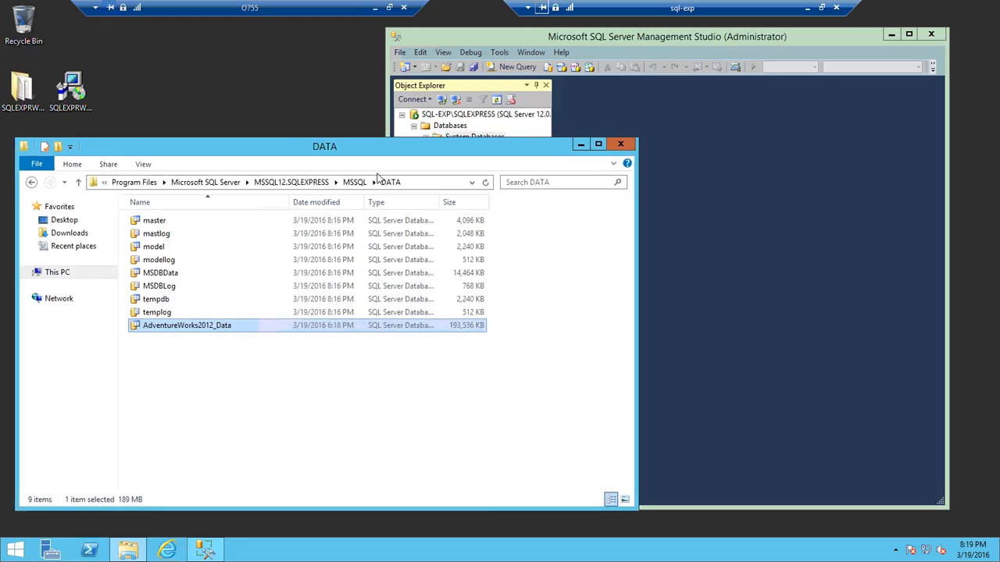
# Start attaching a database and add AdventureWorks2012_Data.mdf from the DATA folder.
pyautogui.click(572, 134)
pyautogui.rightClick(459, 129)
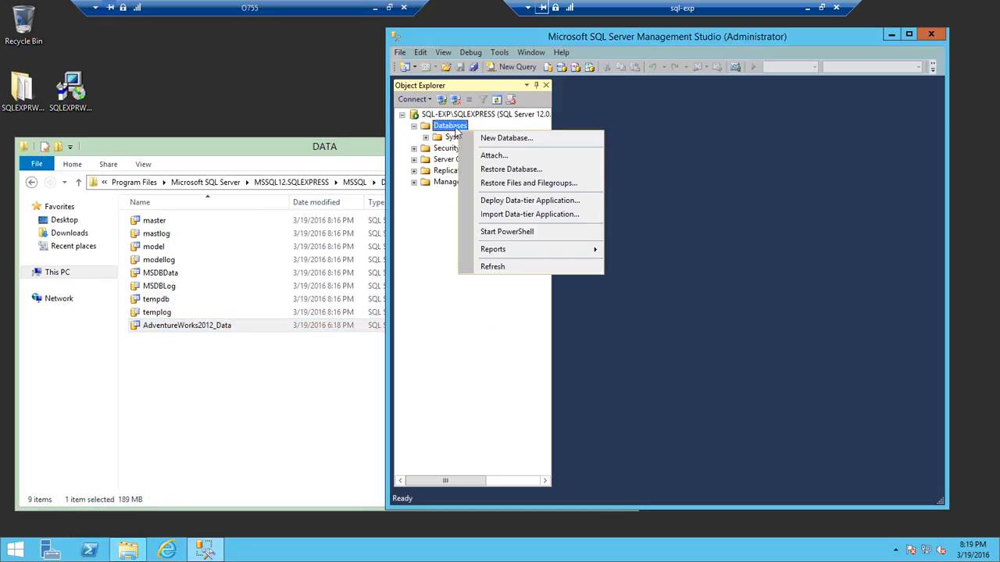
pyautogui.click(487, 155)
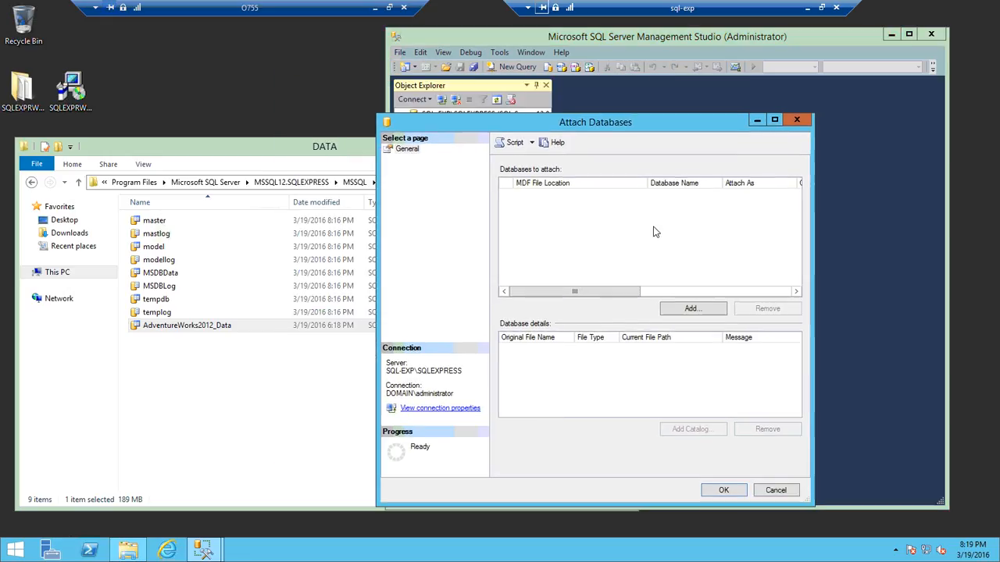
pyautogui.click(691, 309)
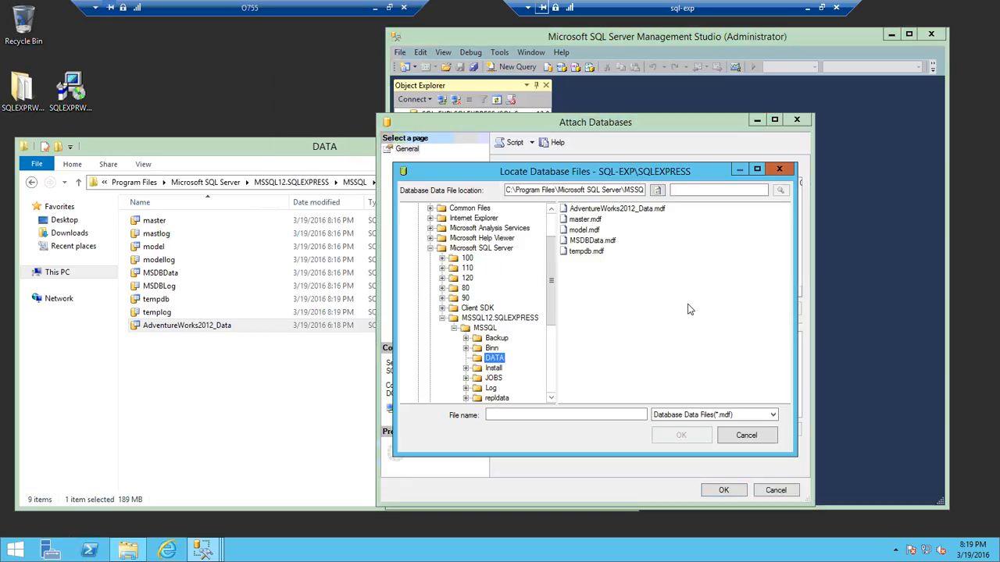
pyautogui.click(614, 209)
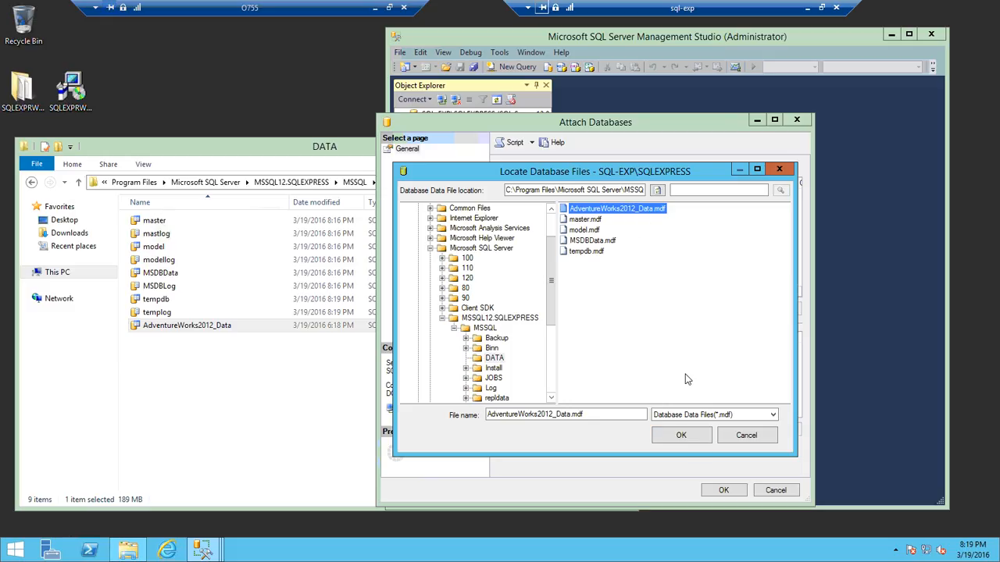
pyautogui.click(685, 437)
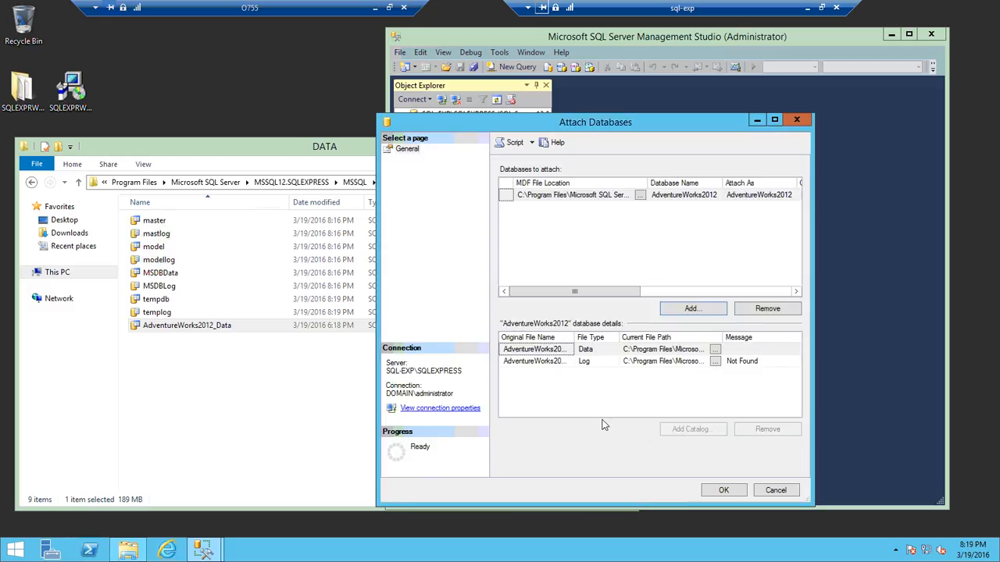
# Remove the log file entry from the AdventureWorks2012 database details and confirm the attach.
pyautogui.click(554, 364)
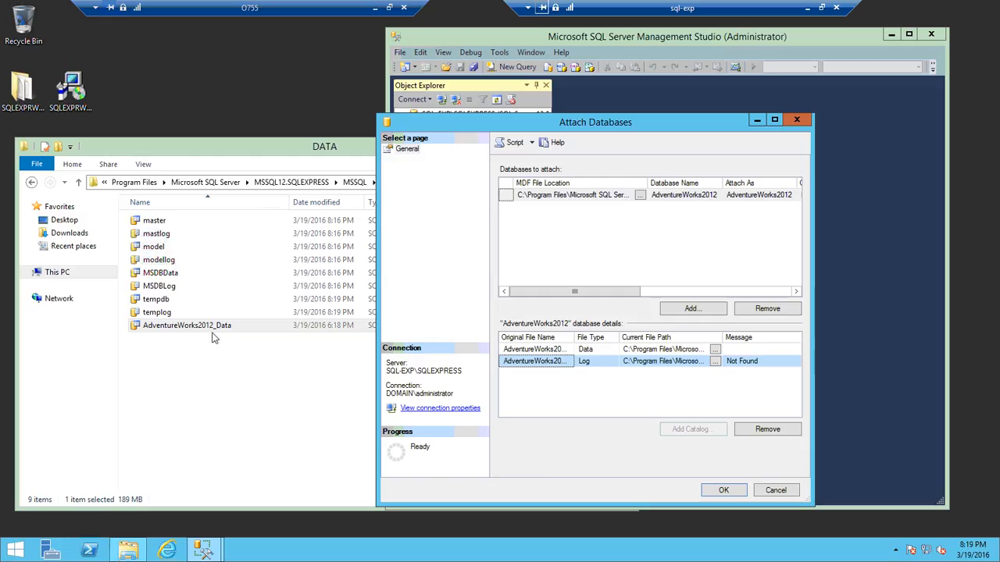
pyautogui.click(621, 349)
pyautogui.click(595, 361)
pyautogui.click(768, 429)
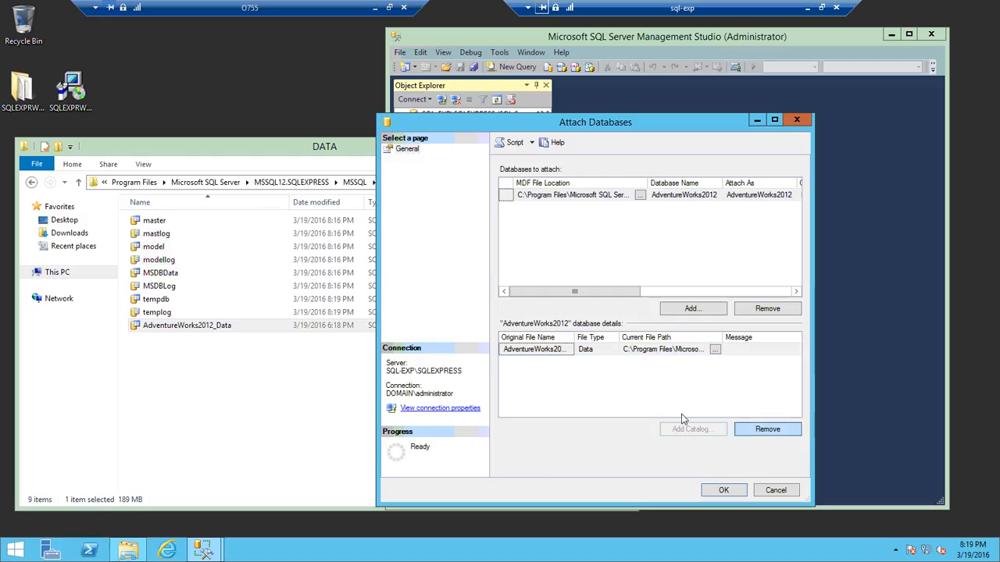
pyautogui.click(723, 491)
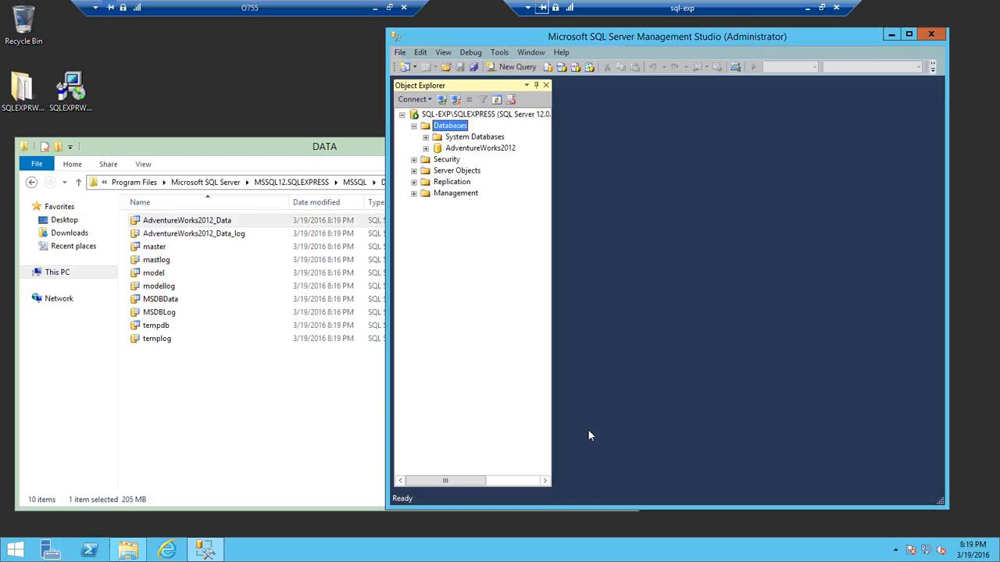
# Expand the AdventureWorks2012 database and its Tables, widening Object Explorer to show the full table names.
pyautogui.click(271, 400)
pyautogui.click(216, 234)
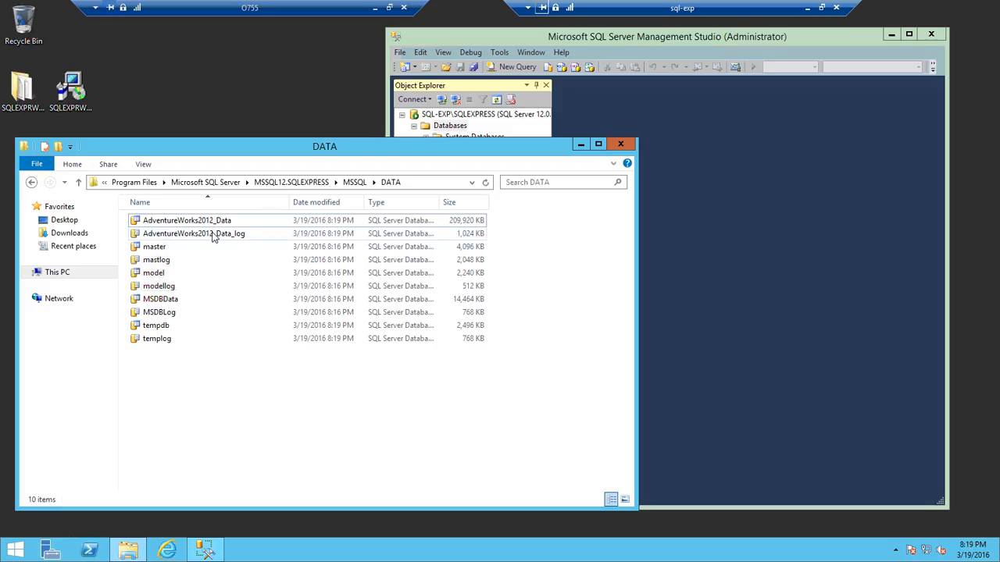
pyautogui.click(791, 315)
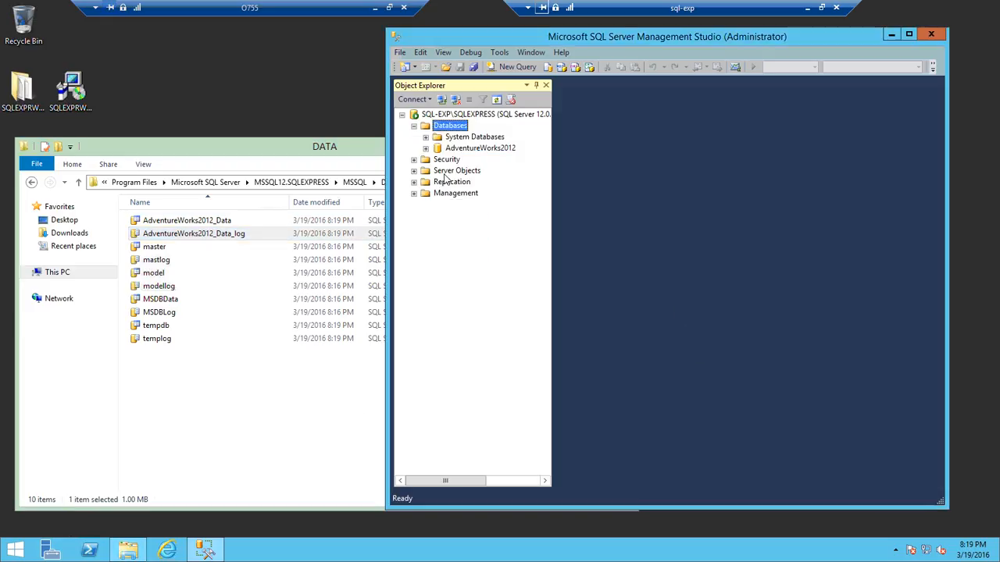
pyautogui.click(426, 148)
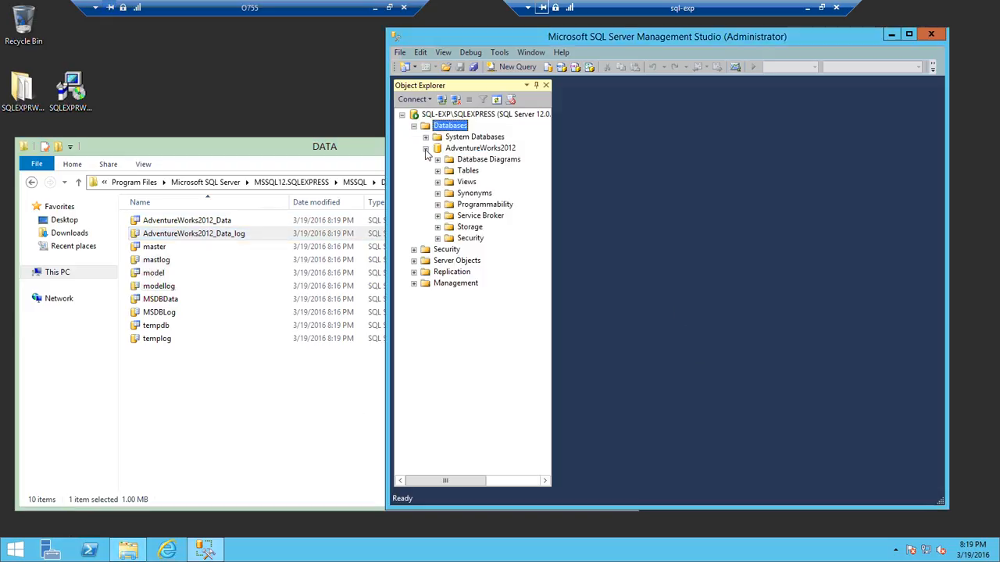
pyautogui.click(438, 170)
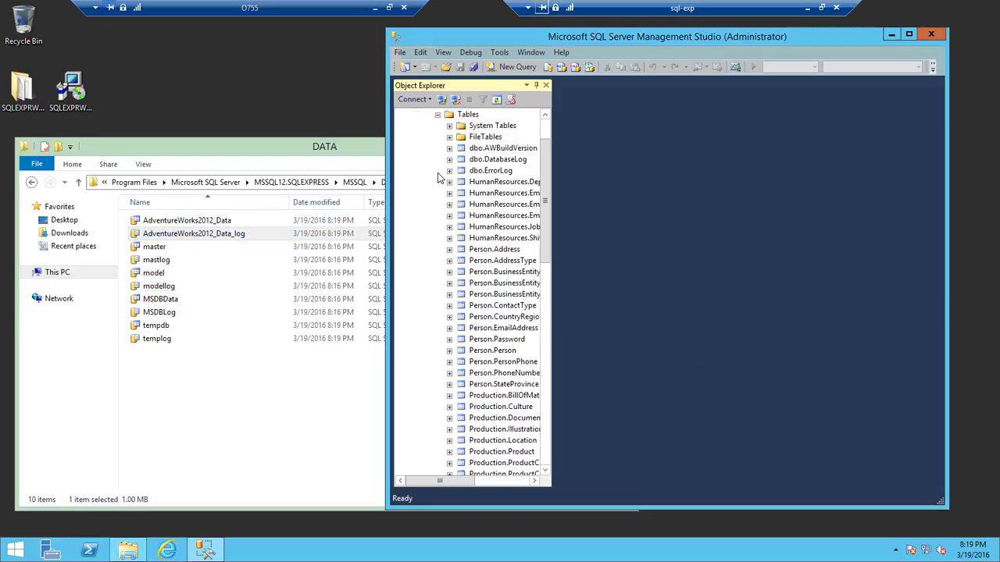
pyautogui.moveTo(554, 209); pyautogui.dragTo(629, 149)
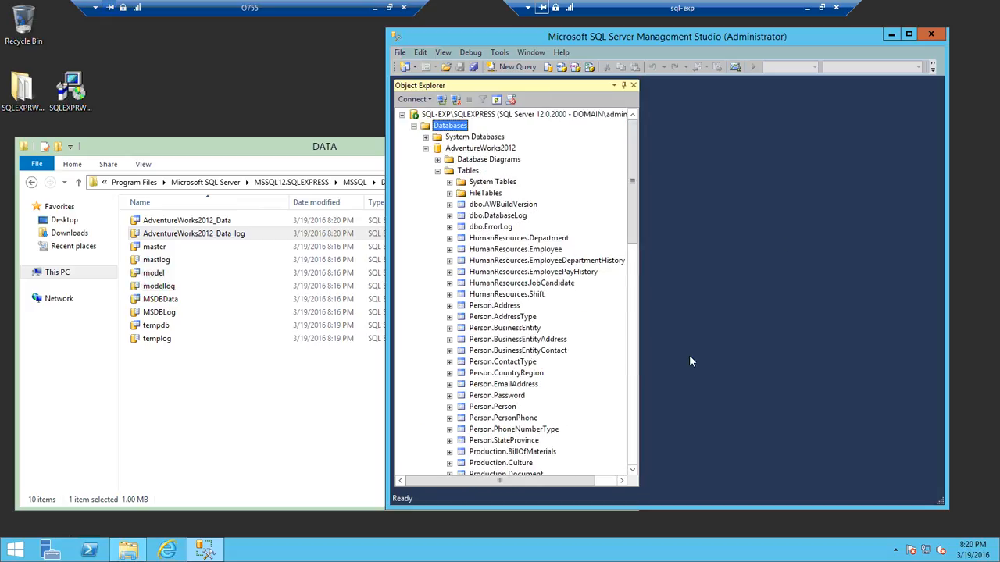